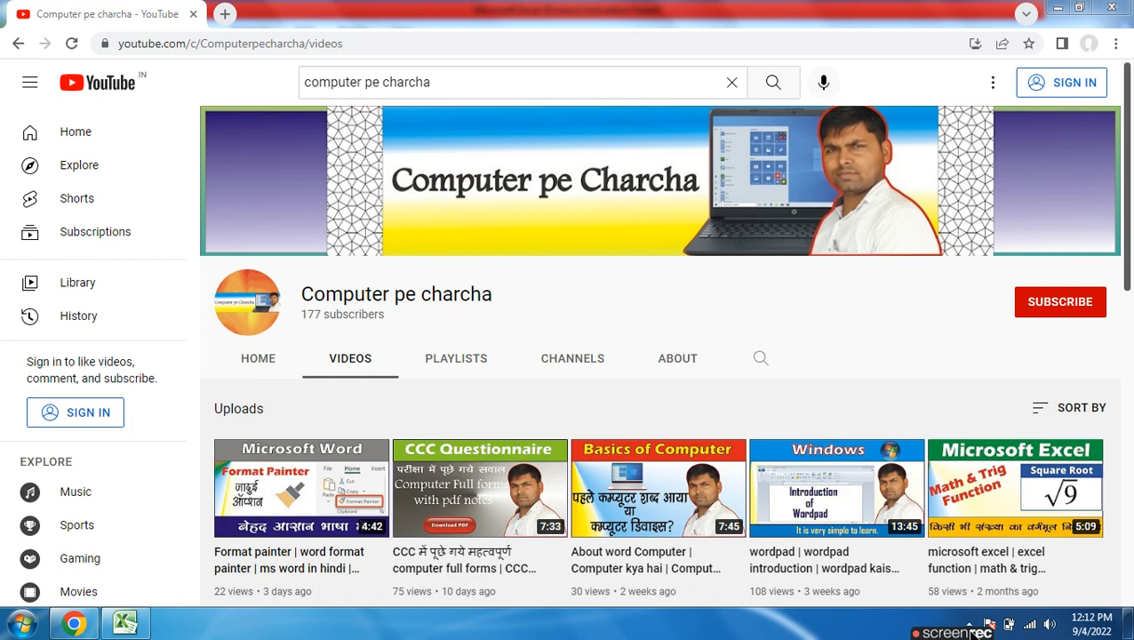
Switch to the Excel workbook with the Bike loan table, widen column C to about 30, and select cell C1
click(122, 624)
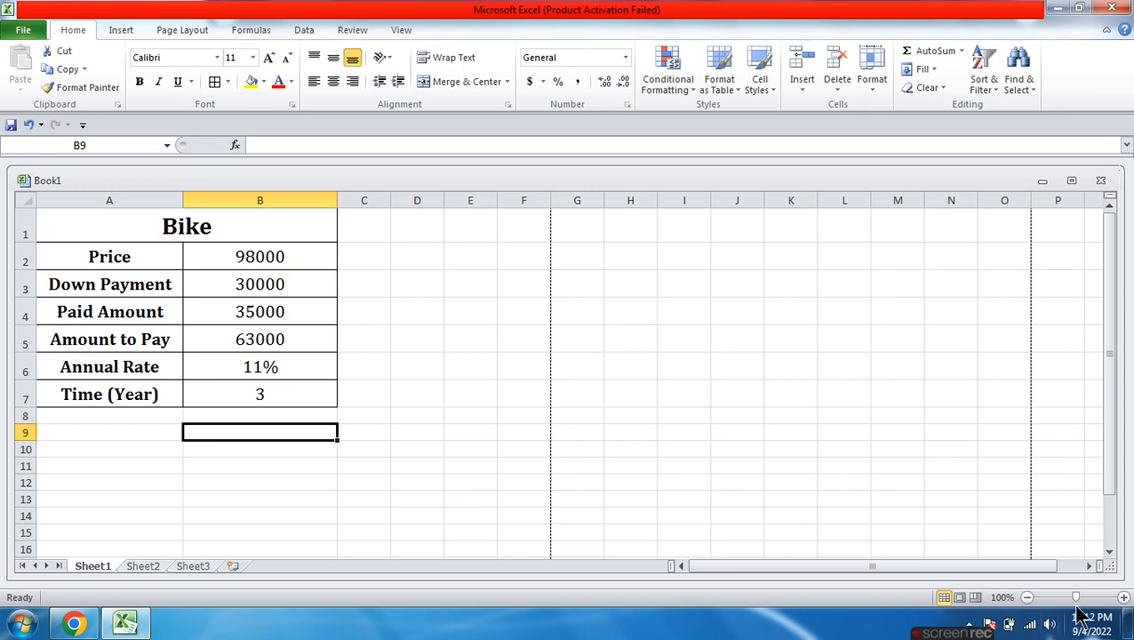
click(1124, 598)
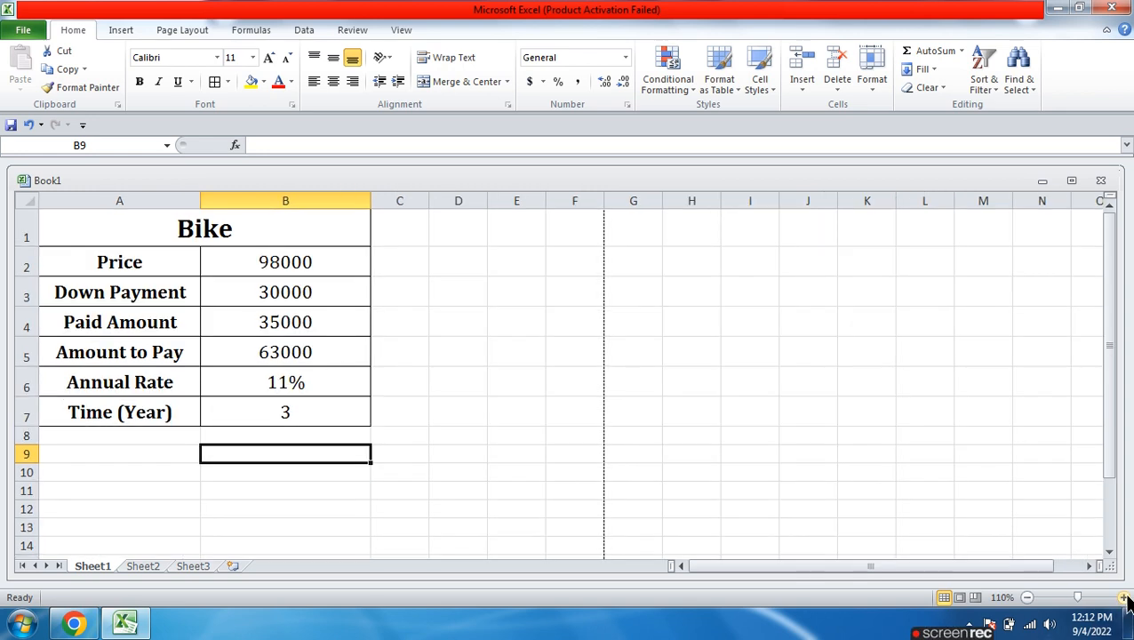
click(1124, 598)
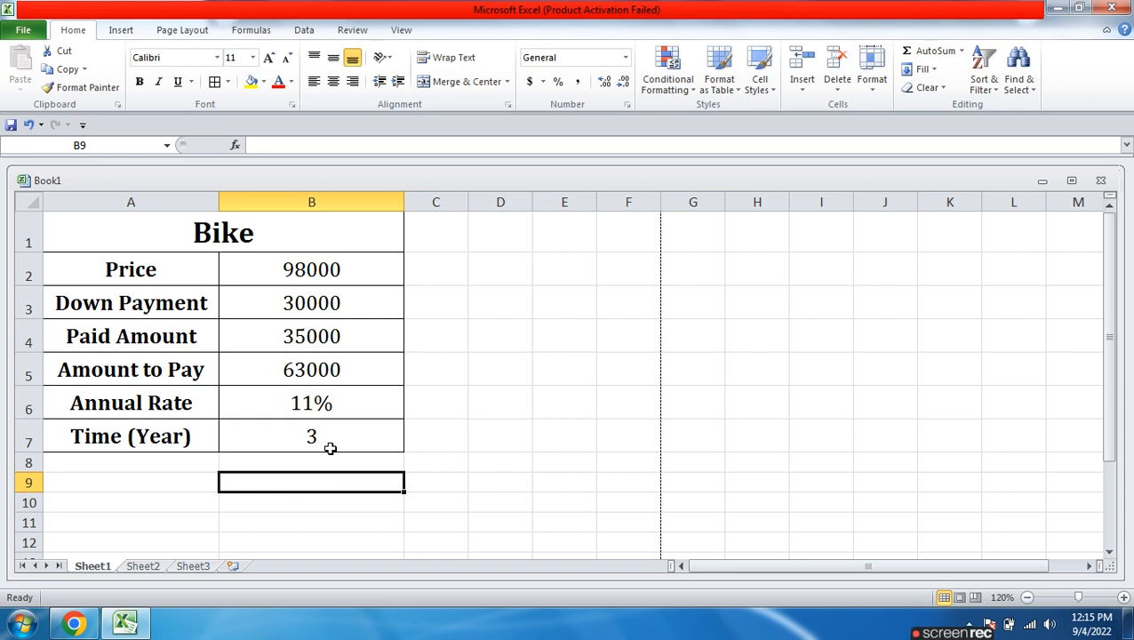
drag(471, 196, 621, 215)
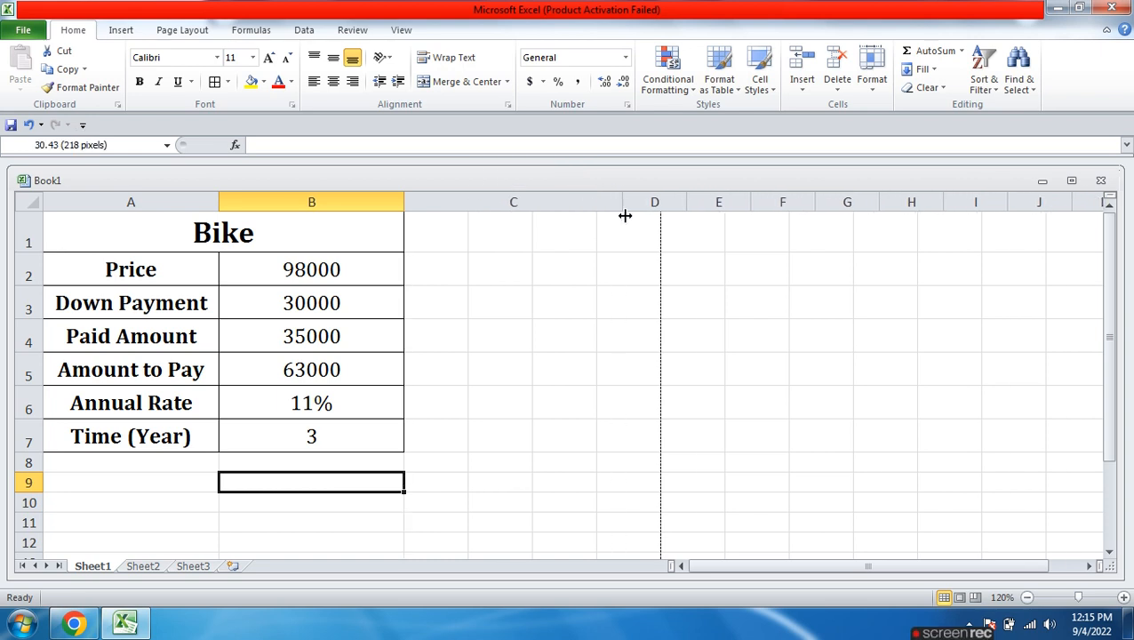
click(482, 239)
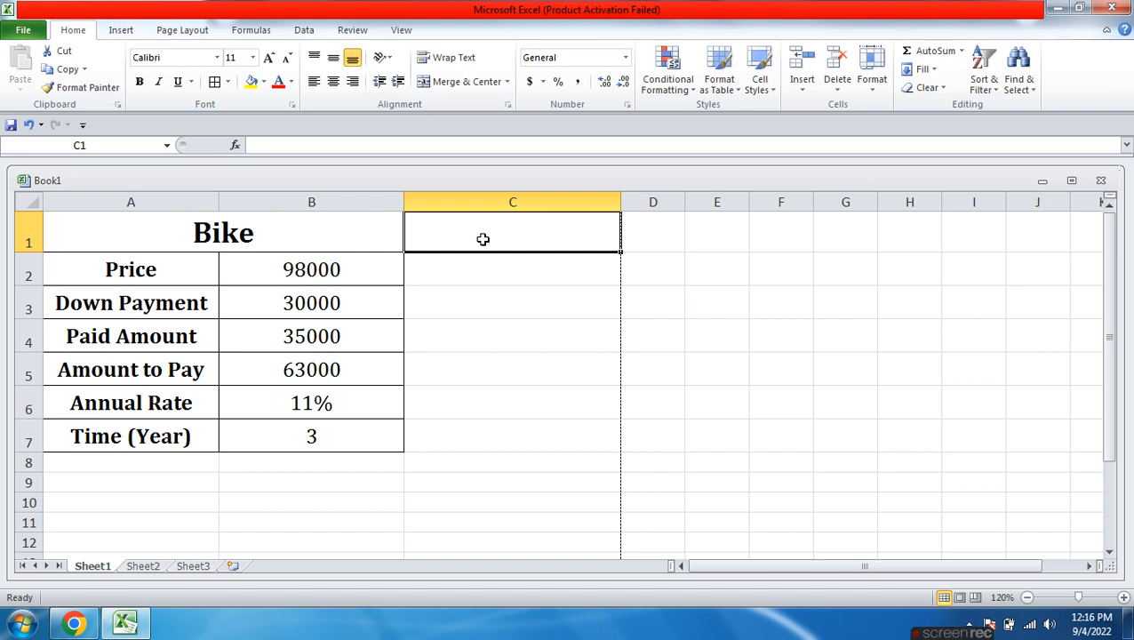
text(=)
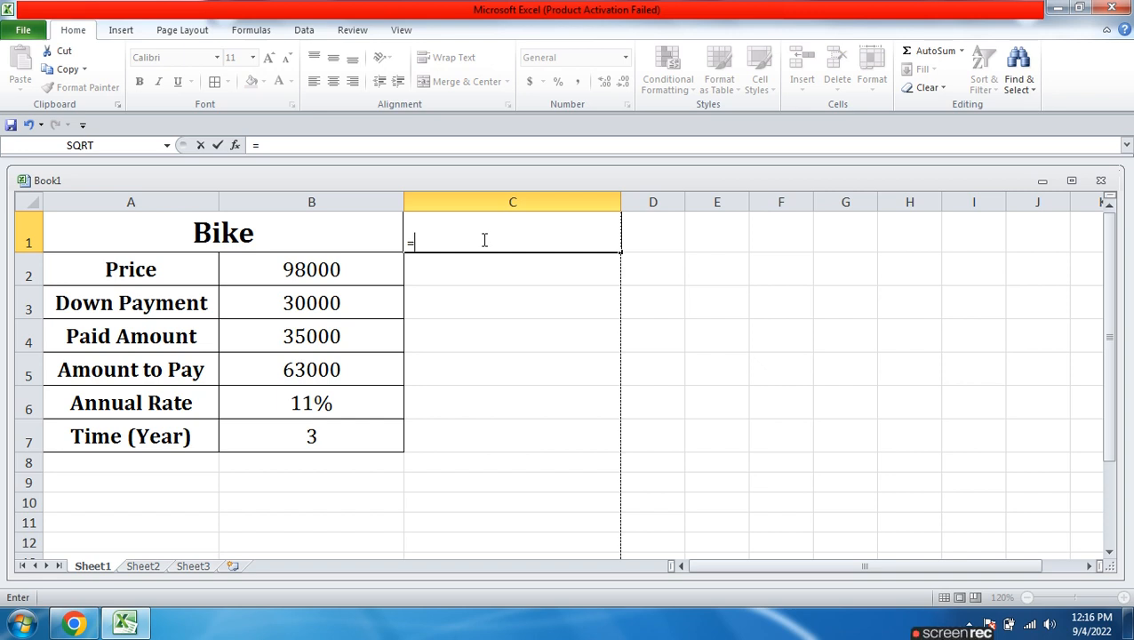
text(pmt)
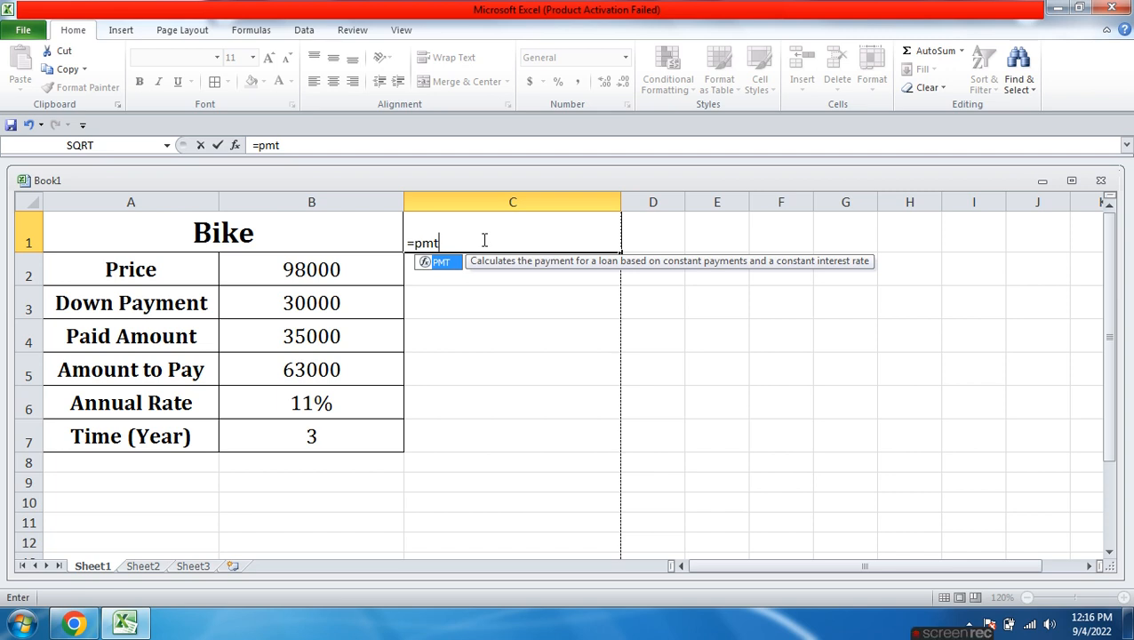
key(BackSpace)
key(BackSpace)
key(BackSpace)
key(BackSpace)
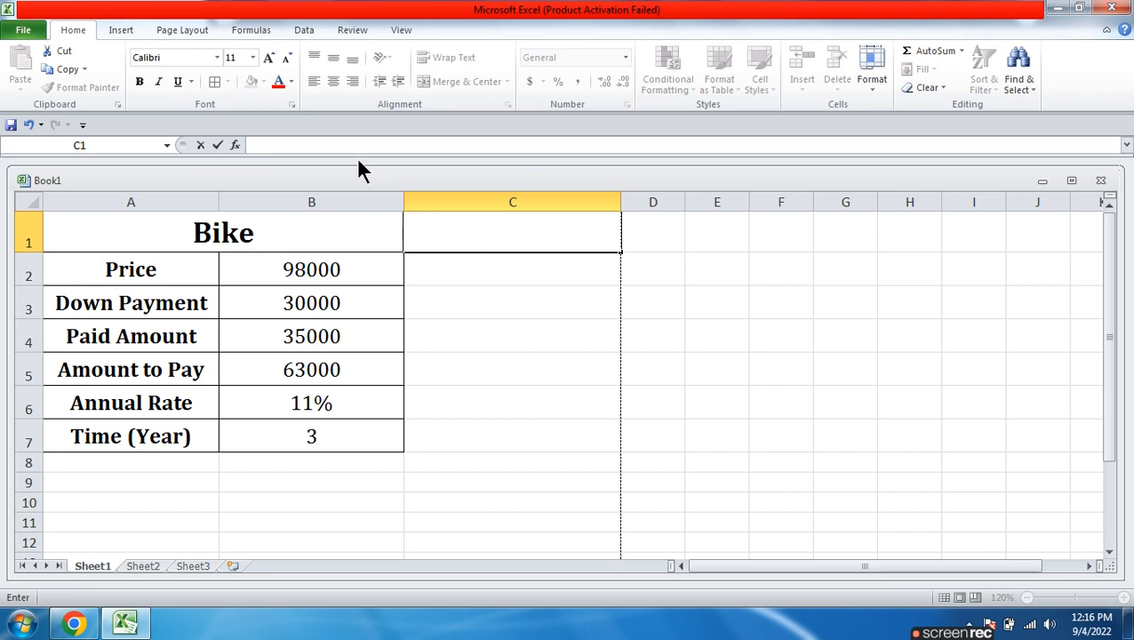
Set the font size in C1 to 22 and start a PMT formula with the rate argument B6/12
click(252, 56)
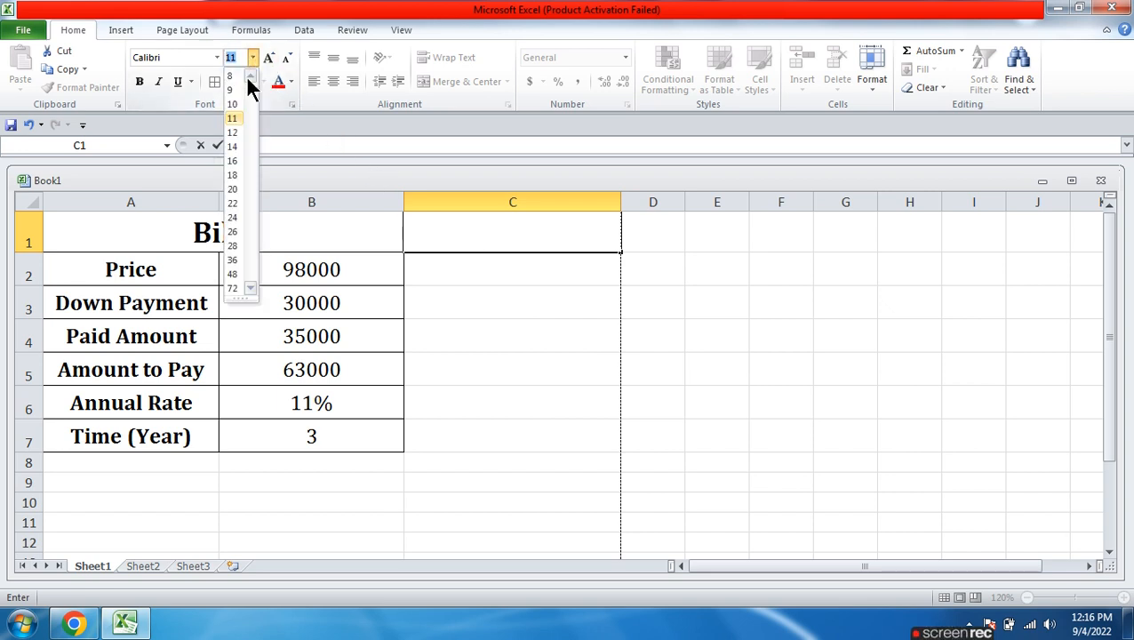
click(232, 204)
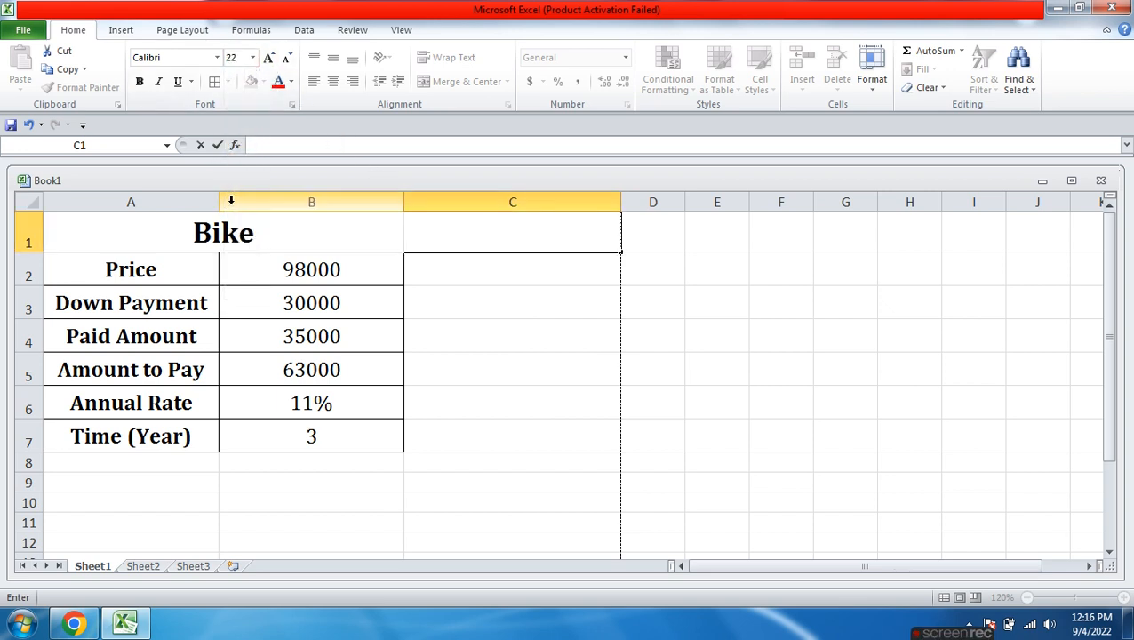
text(=)
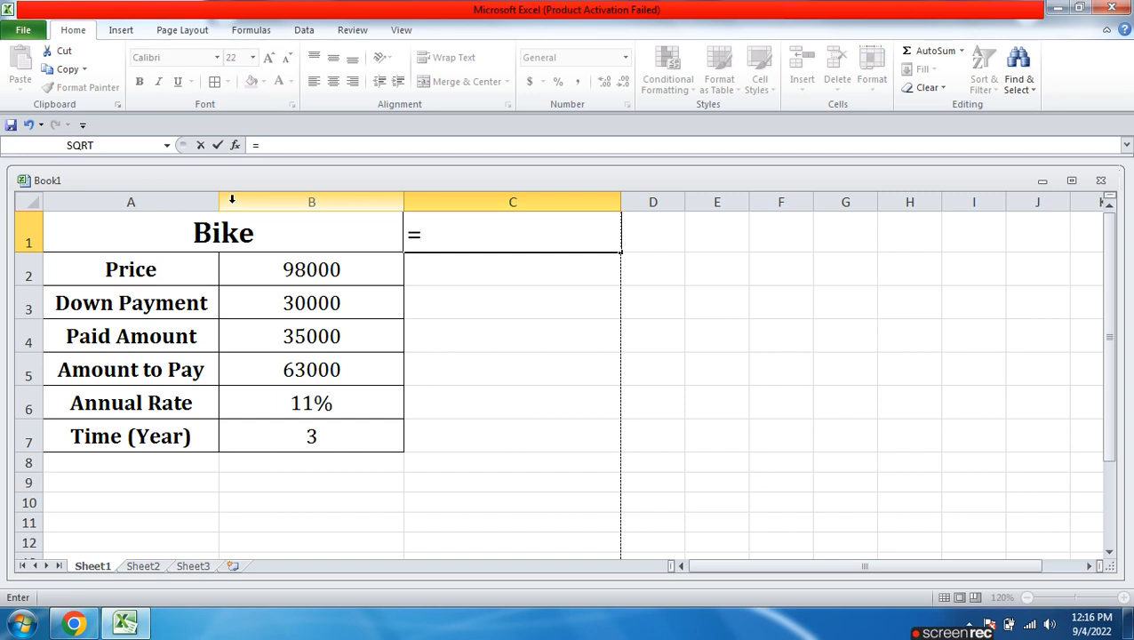
text(pmt)
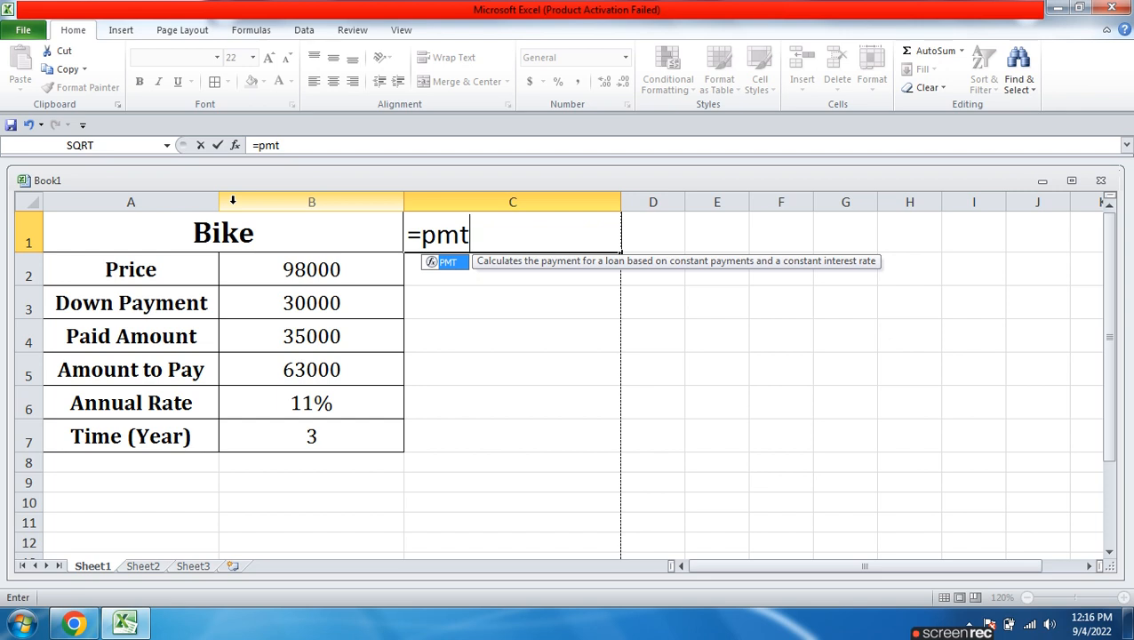
text(()
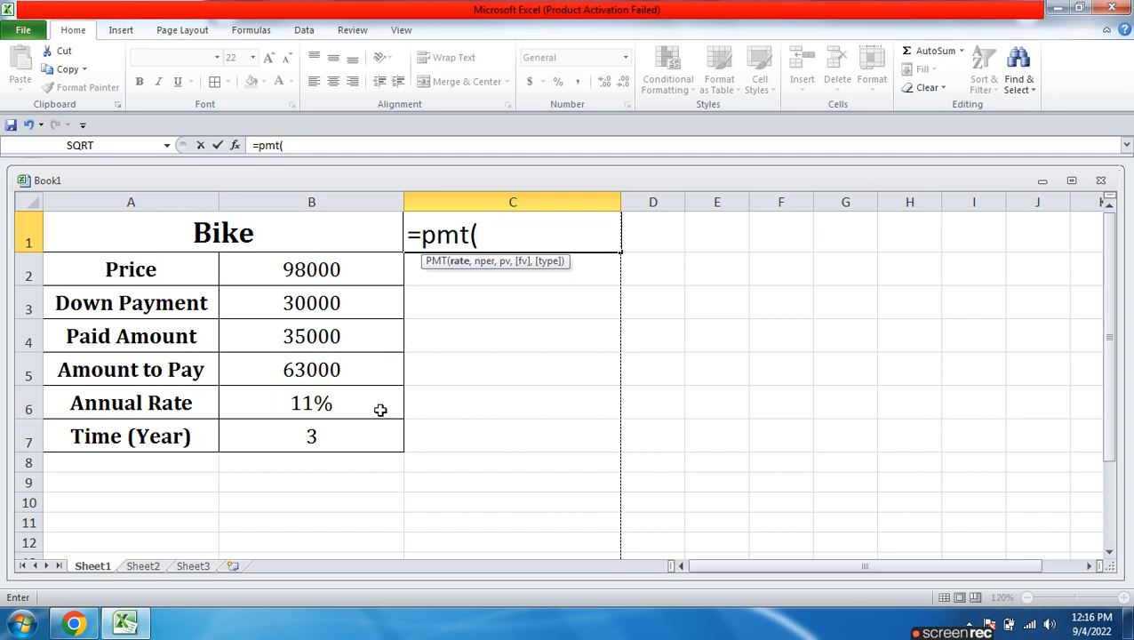
click(307, 407)
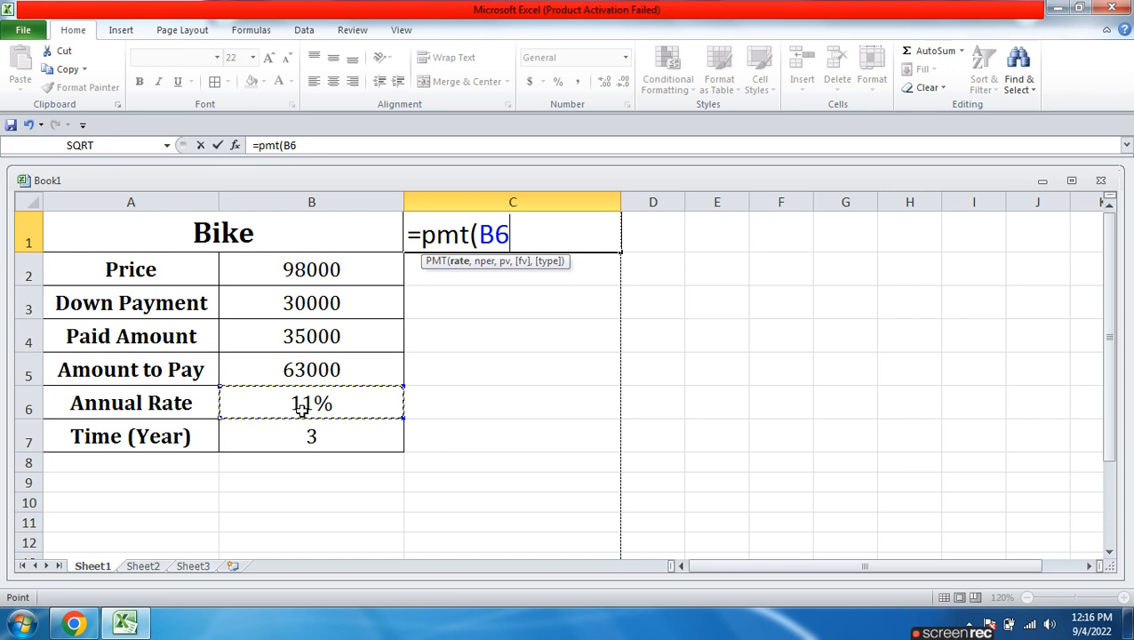
text(/12)
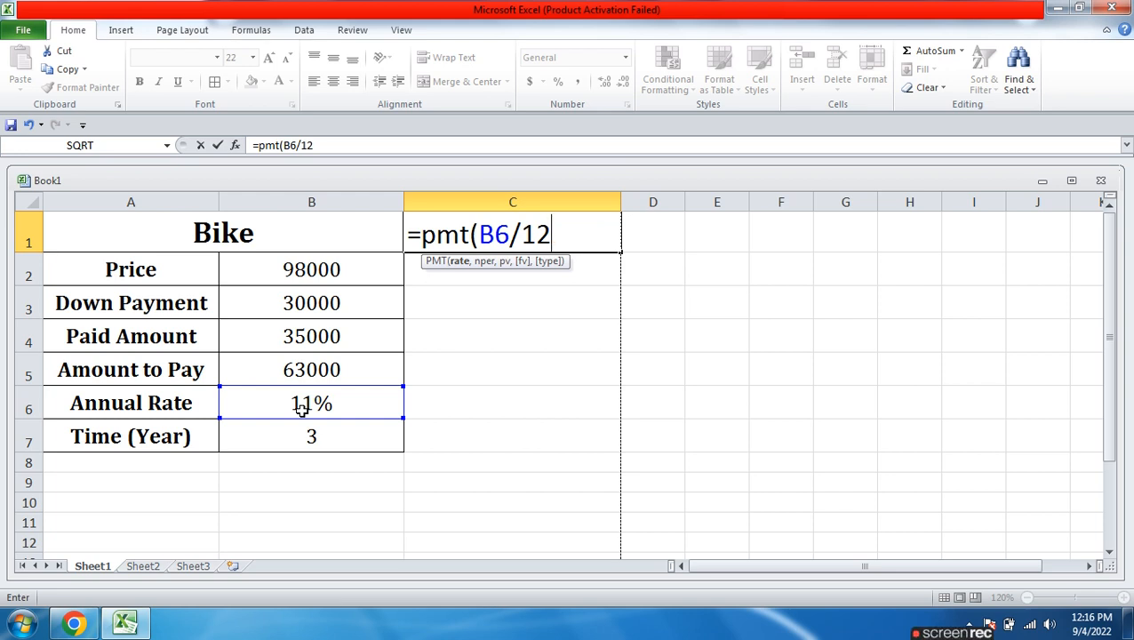
Complete the PMT formula in C1 with B7*12 as the number of periods and B5 as the present value
text(,)
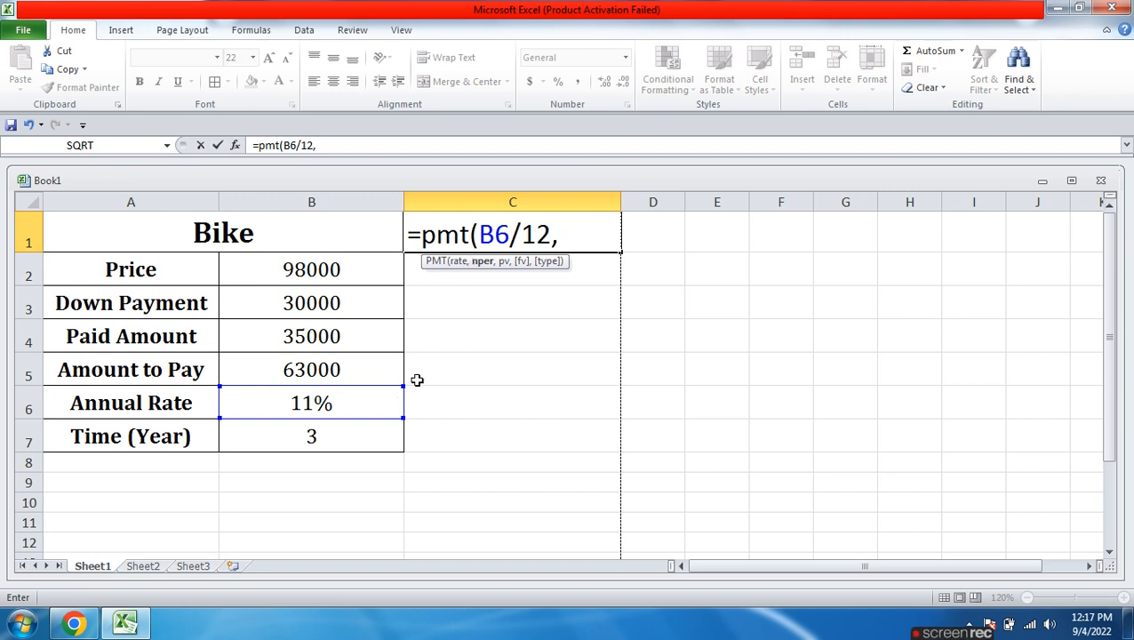
click(314, 444)
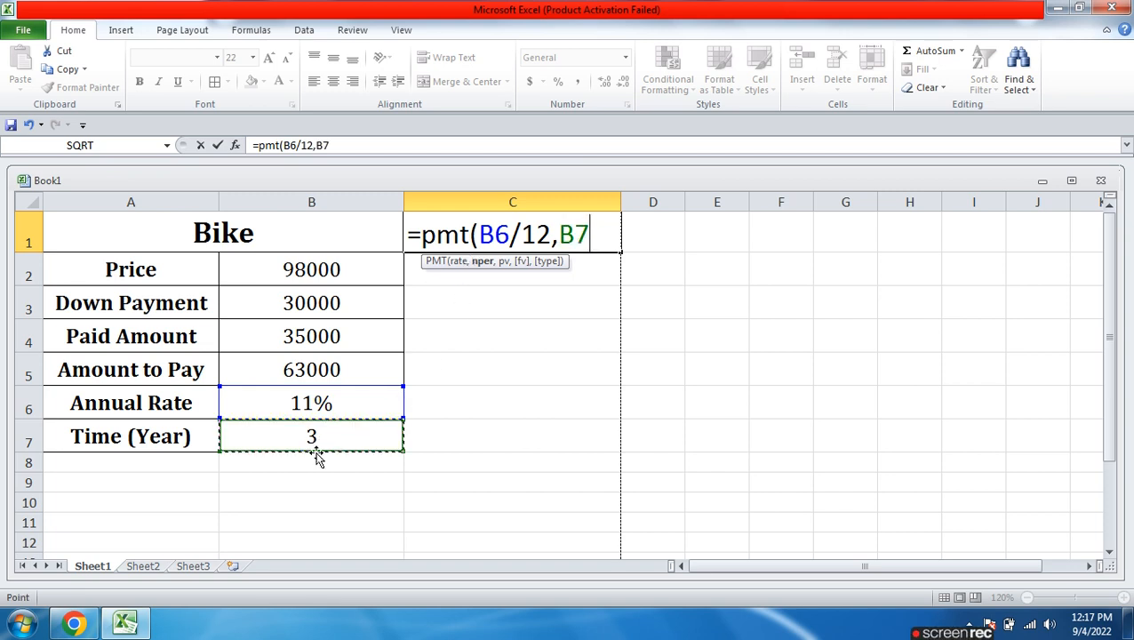
text(*12)
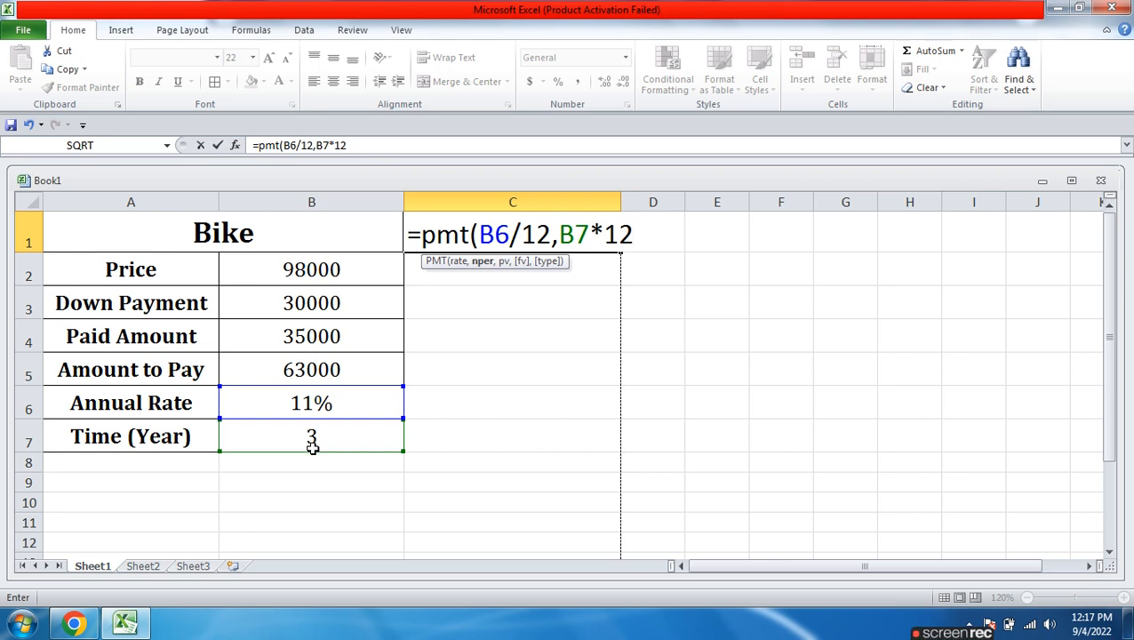
text(,)
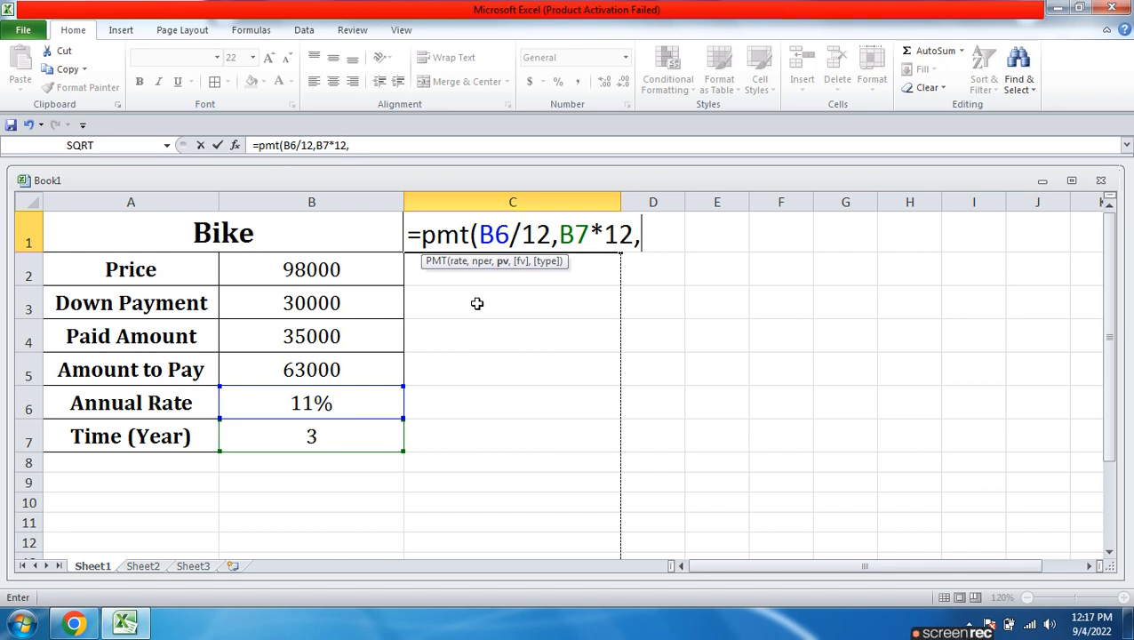
click(309, 368)
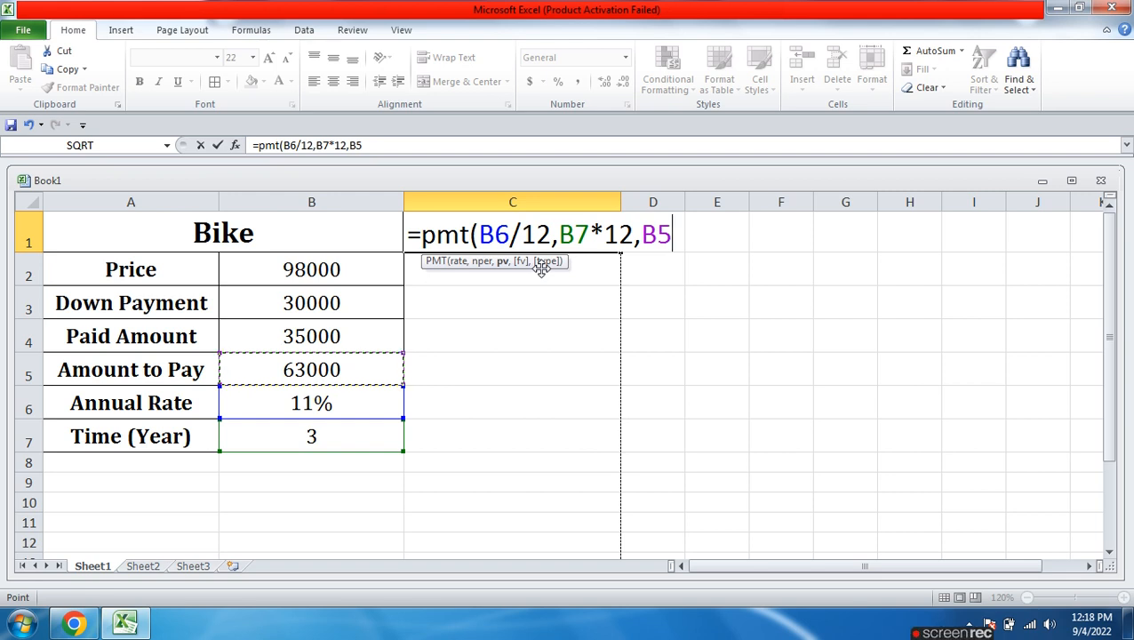
text())
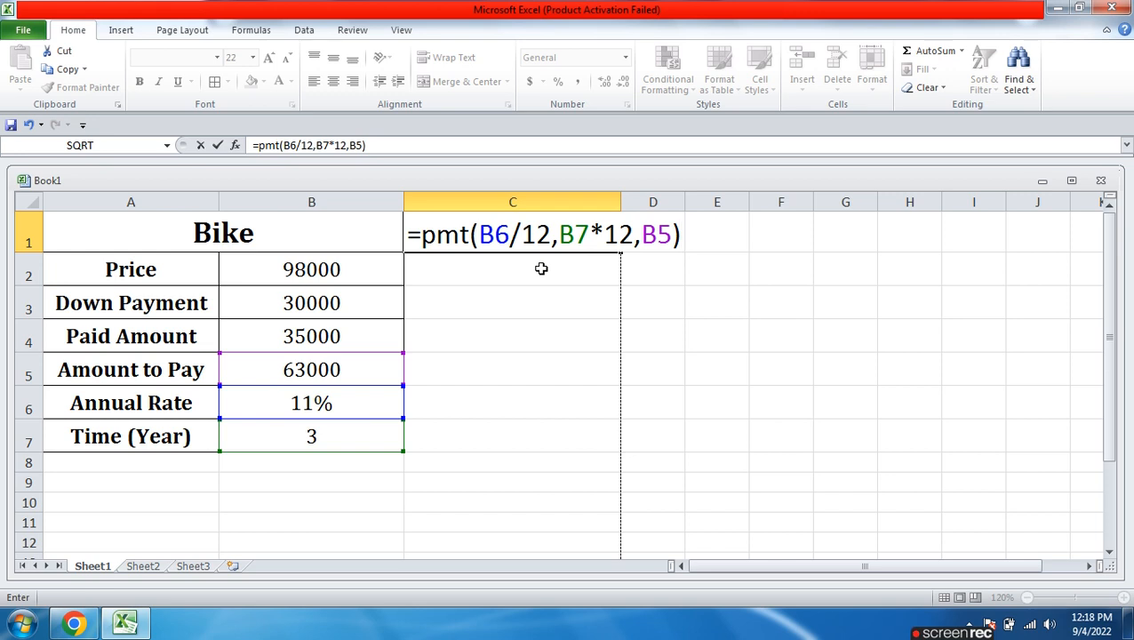
key(Return)
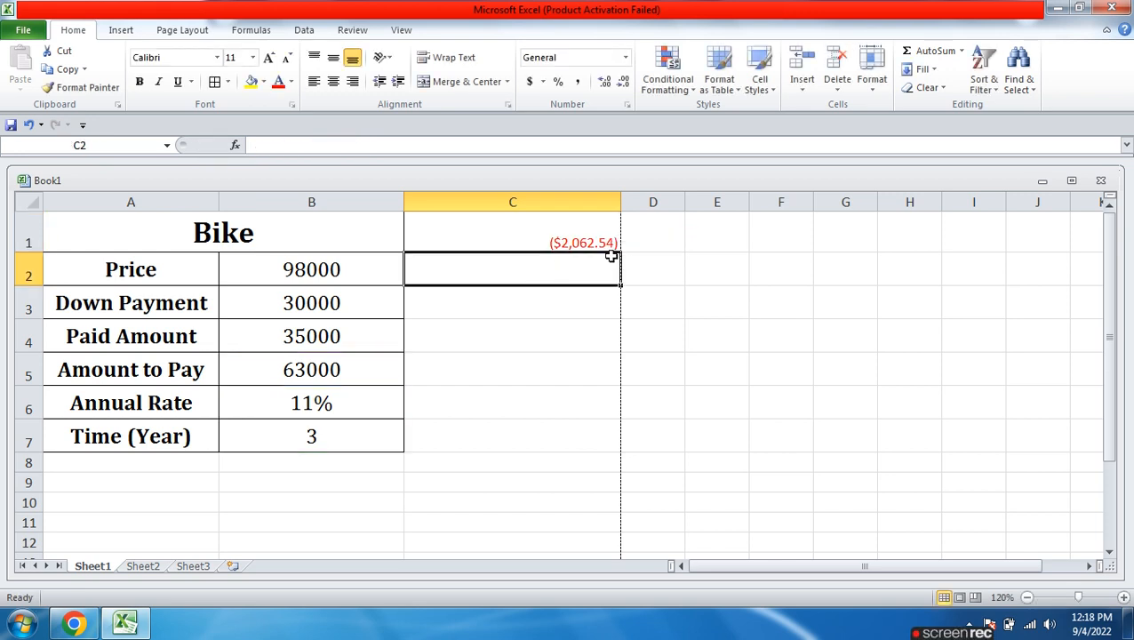
Open the additional accounting formats for the payment result in C1 and show the available currency symbols
click(570, 238)
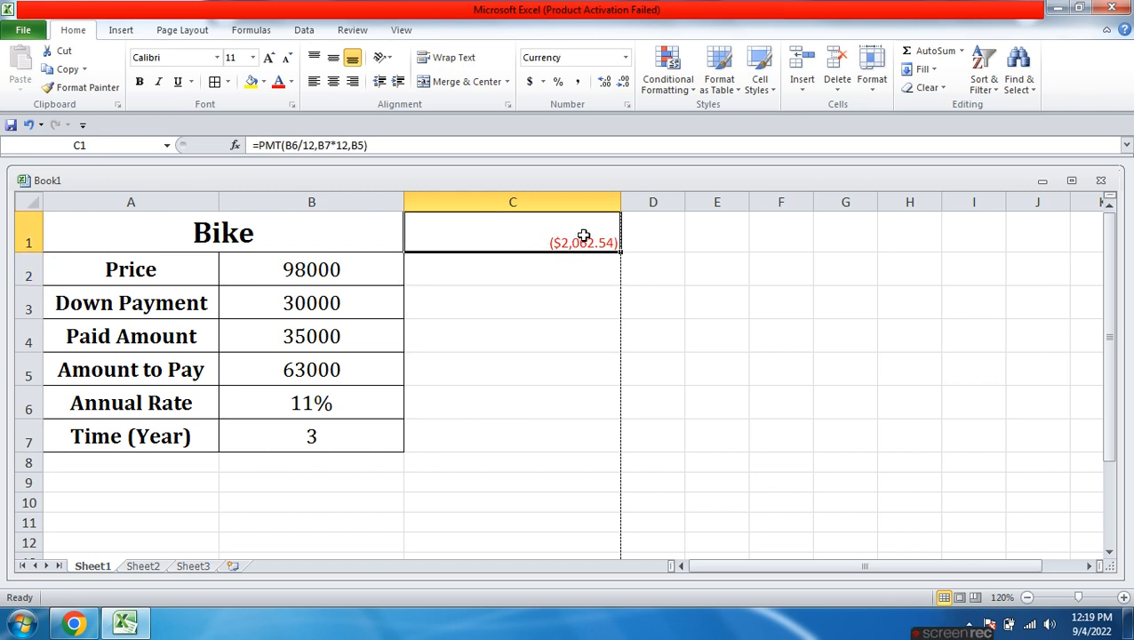
click(542, 82)
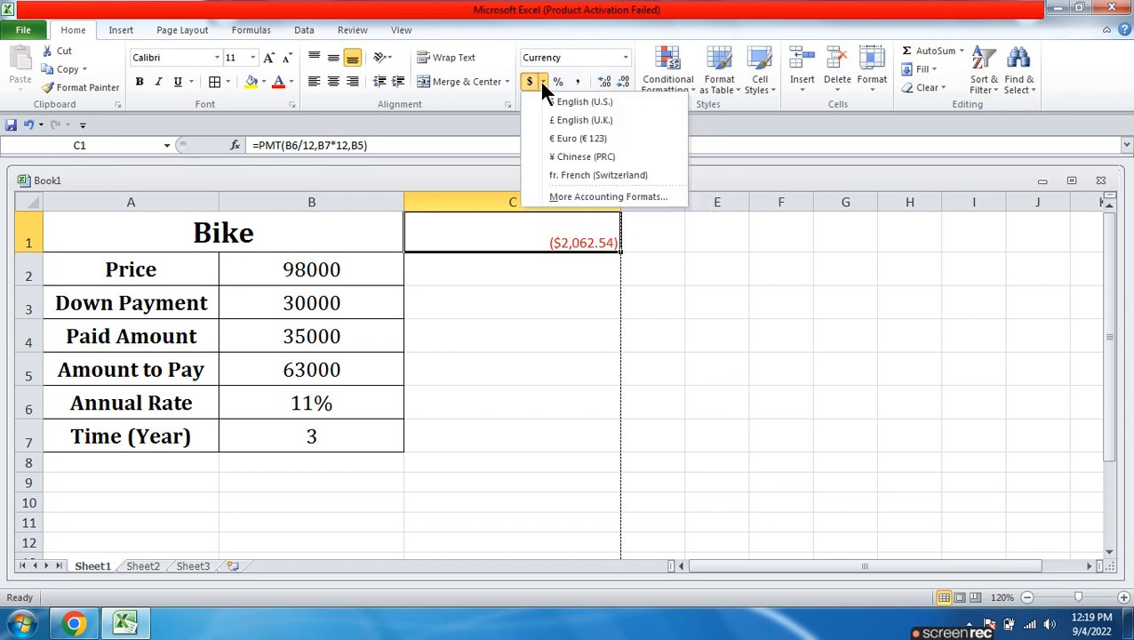
click(559, 198)
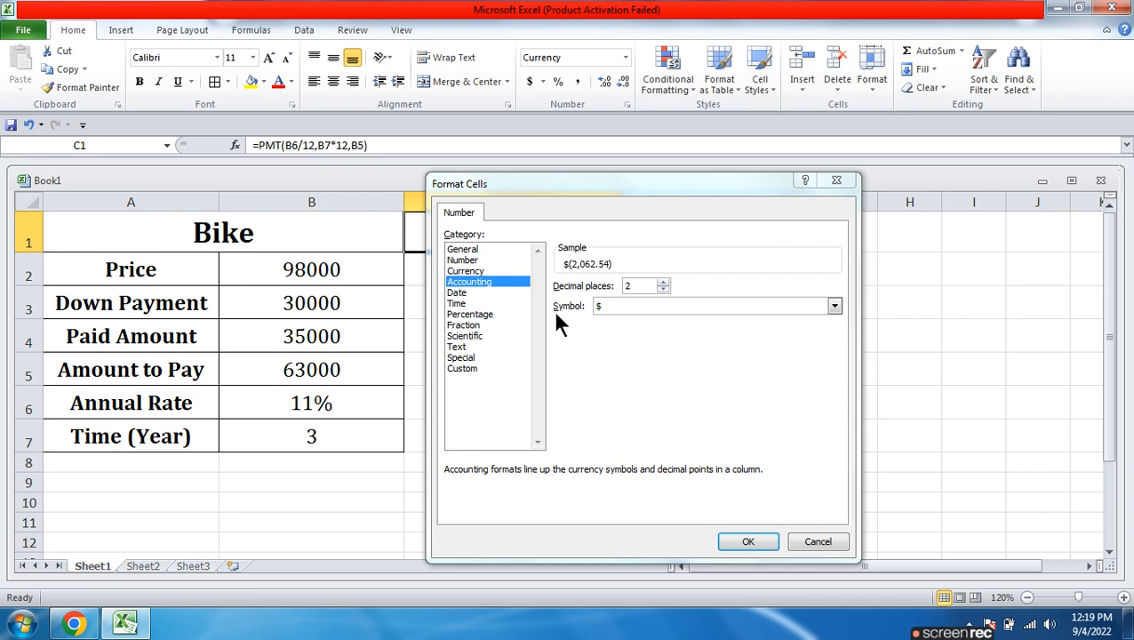
click(615, 311)
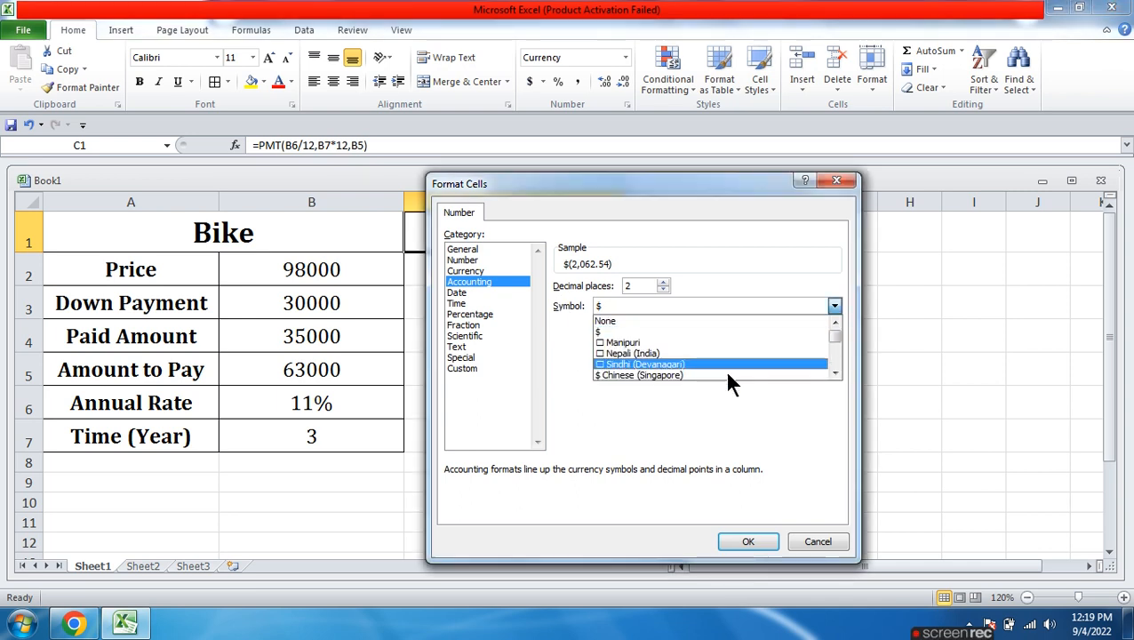
Apply the Accounting format with the currency symbol "Rs. English (India)" to the payment result in C1
click(834, 372)
click(831, 373)
click(830, 373)
click(830, 373)
click(831, 373)
click(831, 373)
click(830, 373)
click(831, 373)
click(831, 373)
drag(834, 336, 835, 353)
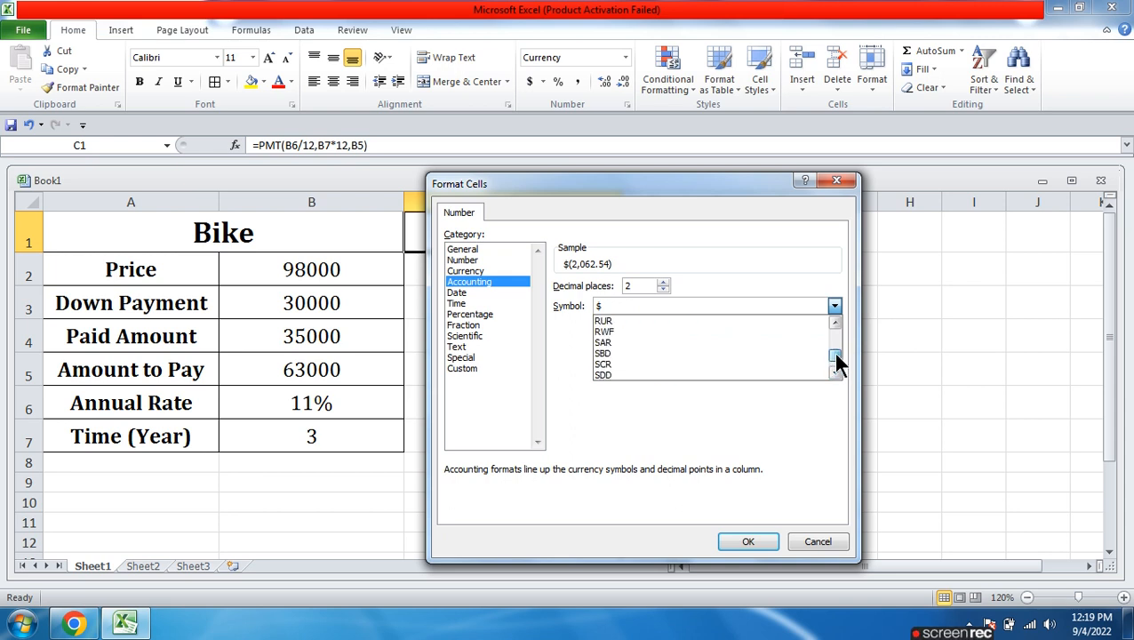
click(837, 322)
click(833, 322)
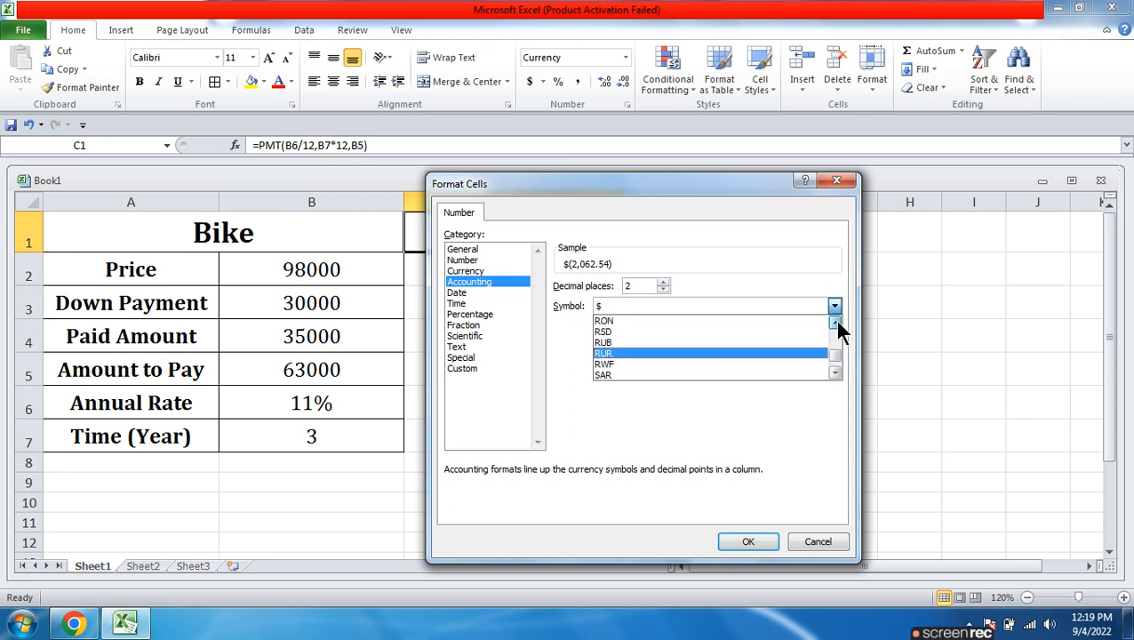
click(835, 324)
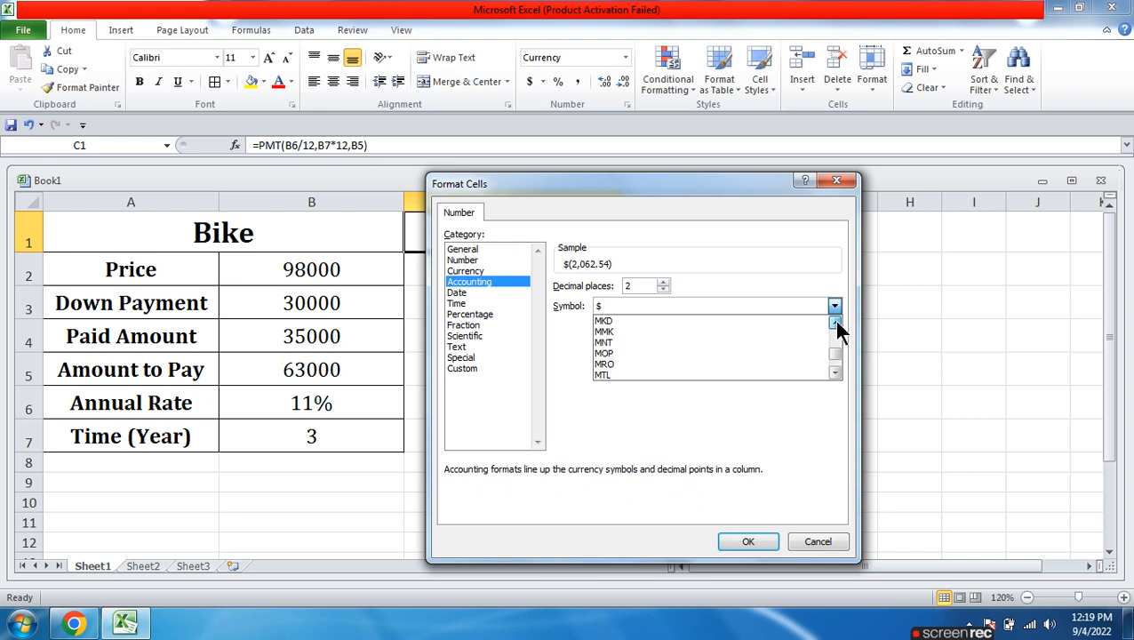
click(835, 323)
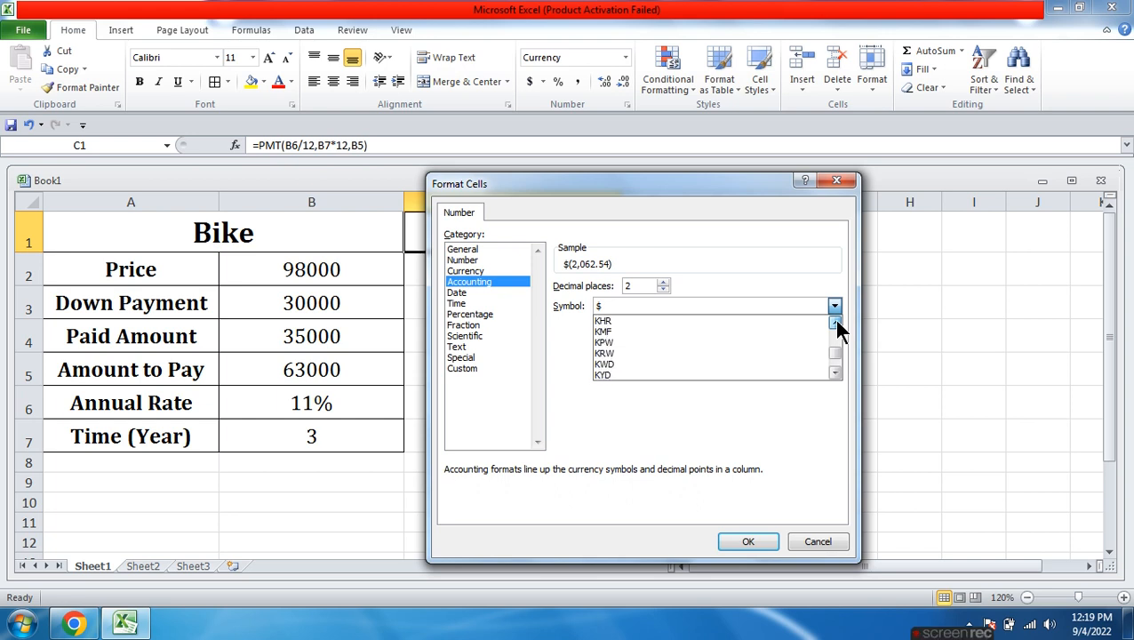
drag(833, 356, 835, 341)
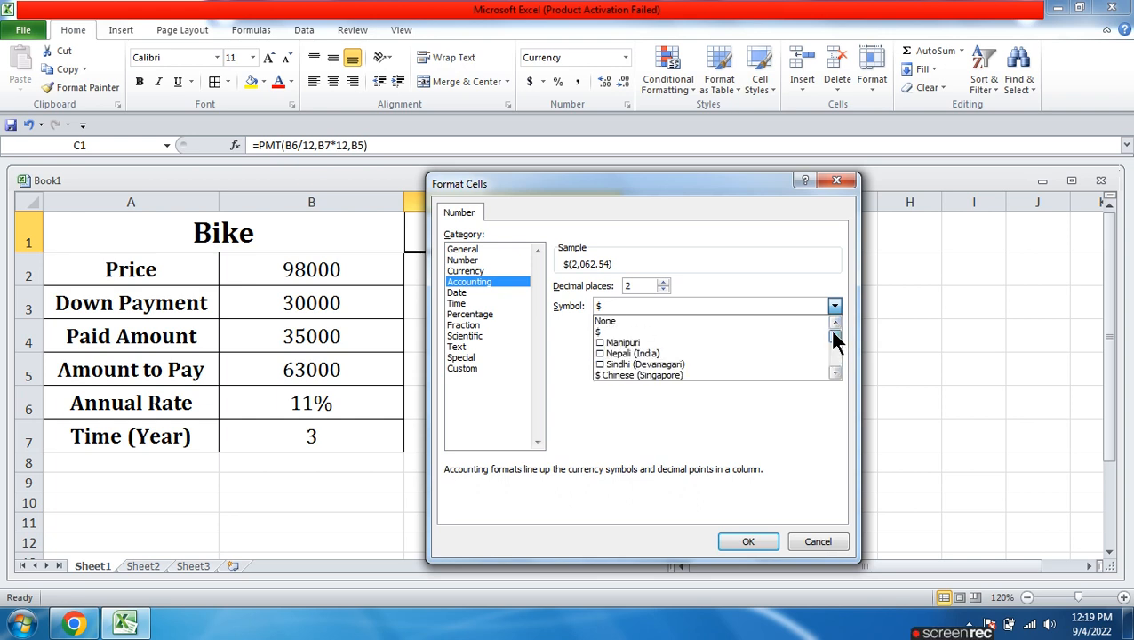
click(835, 373)
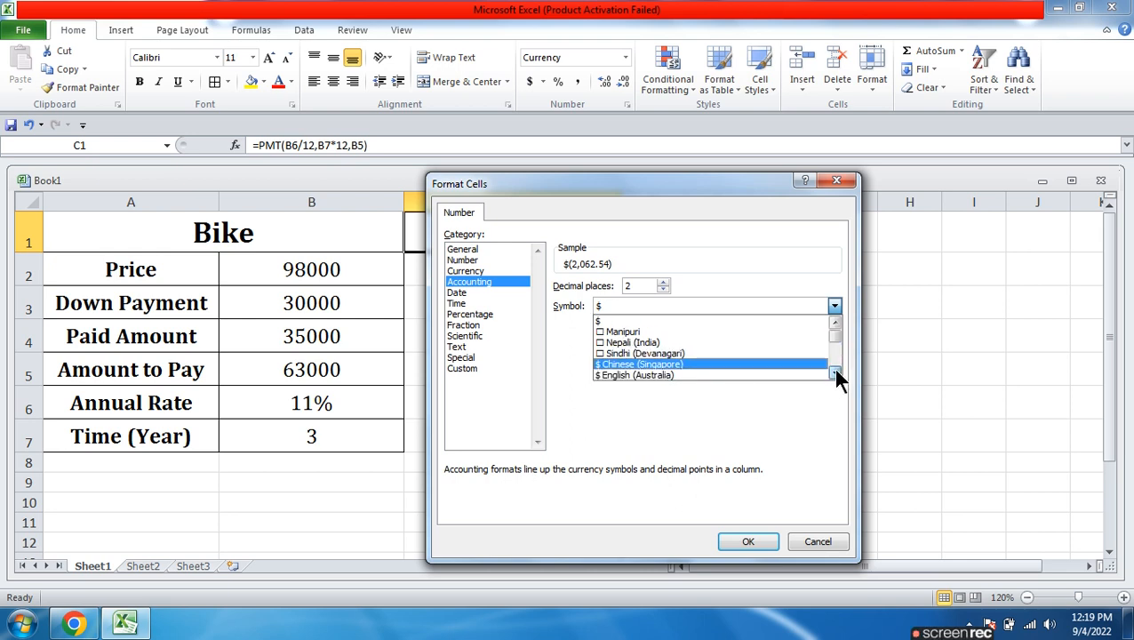
click(835, 373)
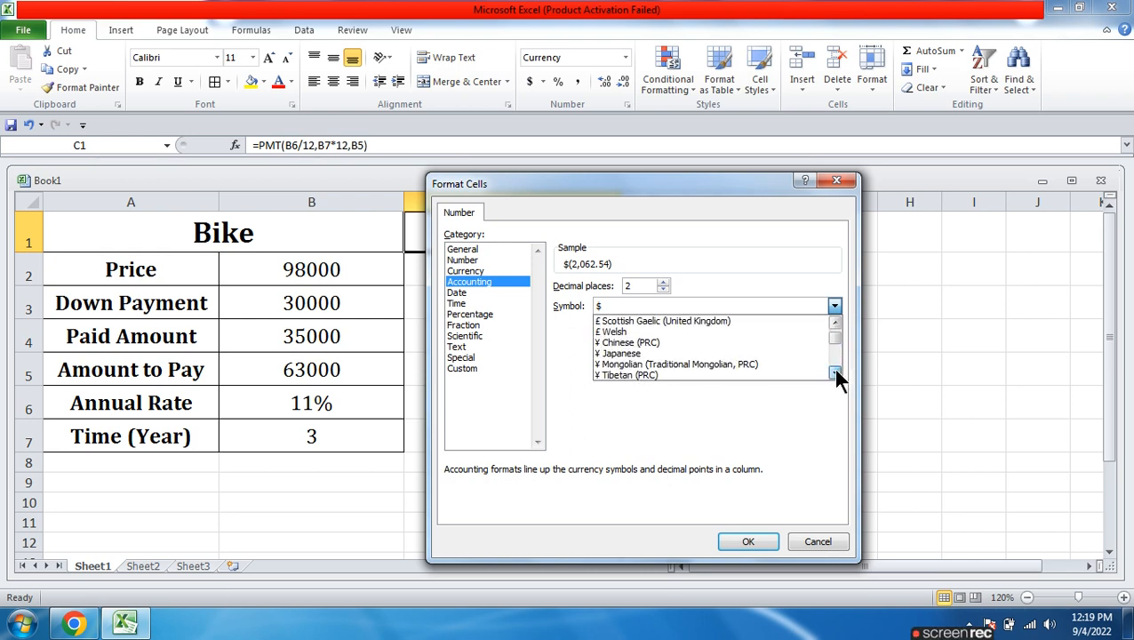
click(835, 373)
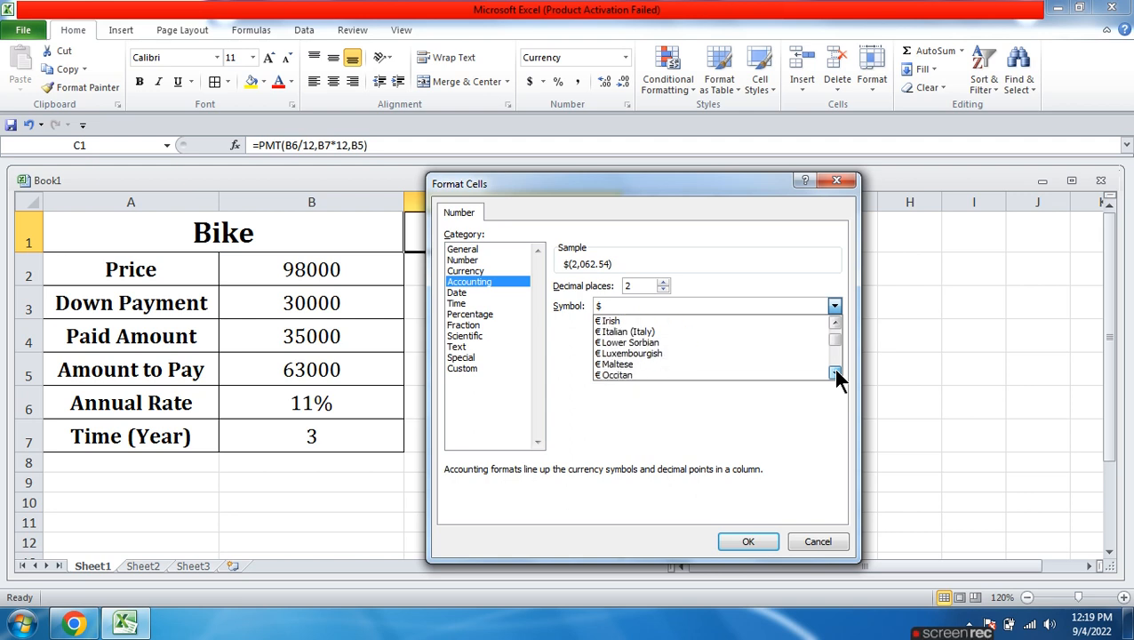
click(835, 373)
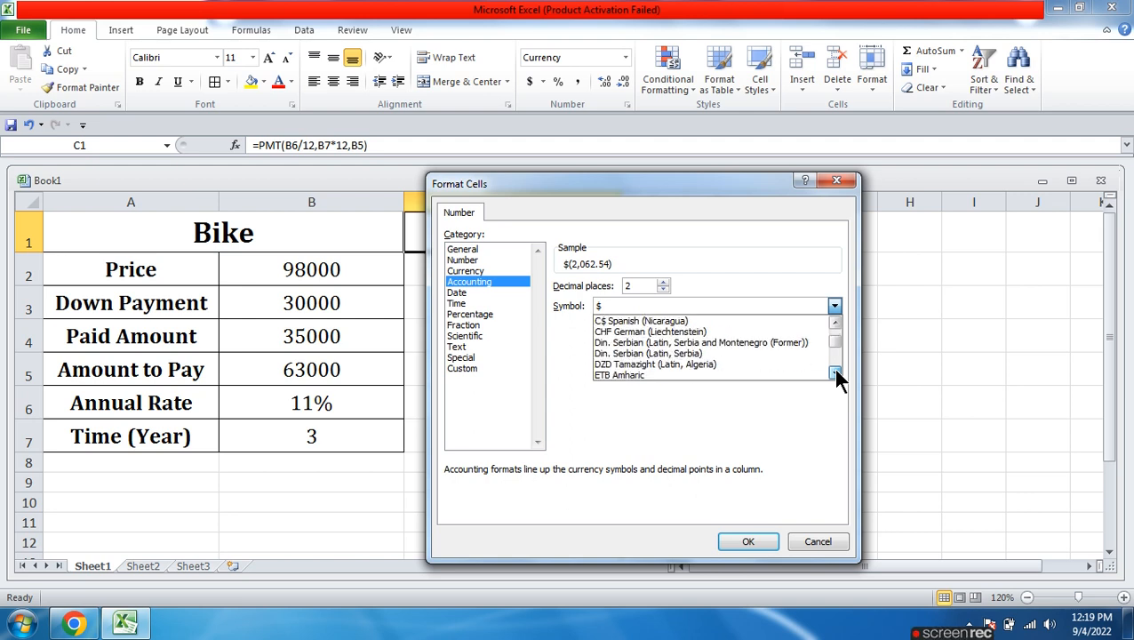
click(835, 373)
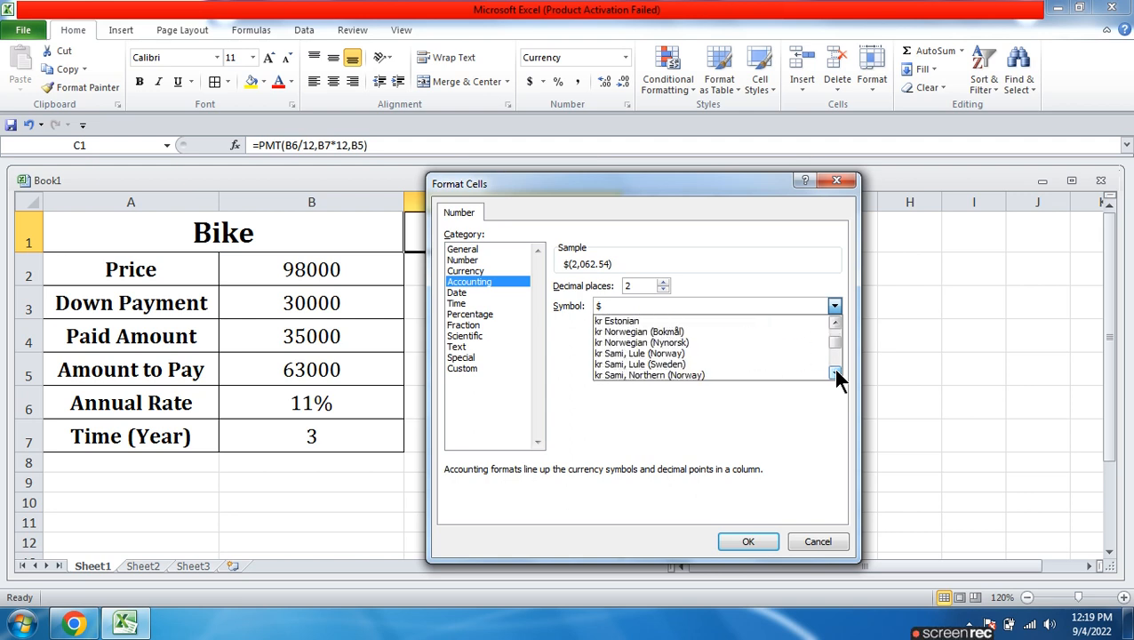
click(835, 373)
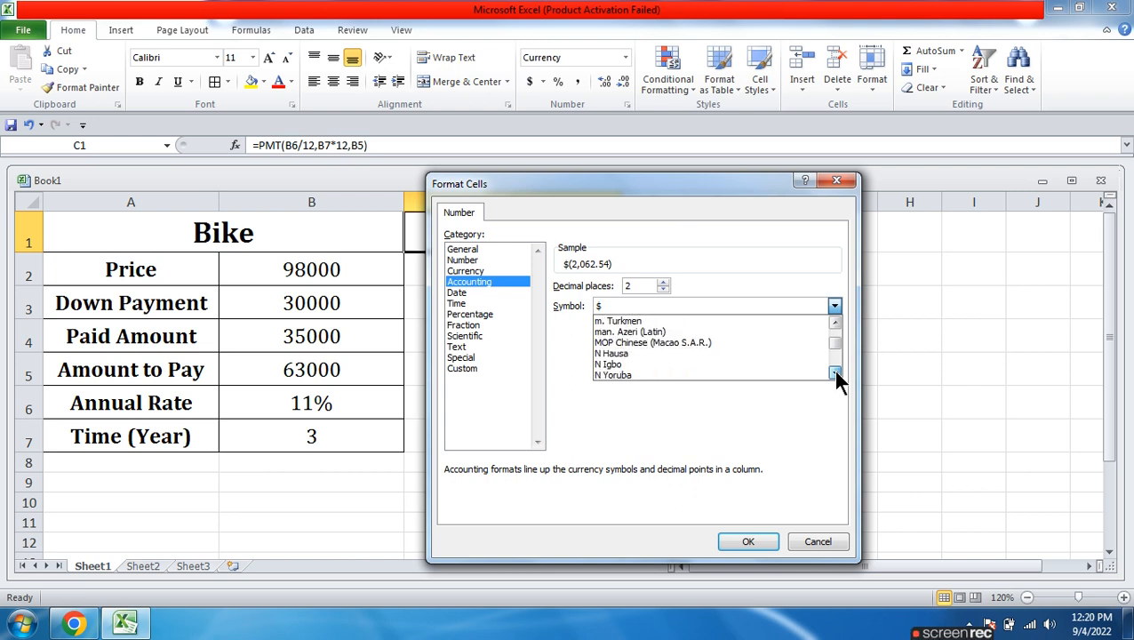
click(835, 373)
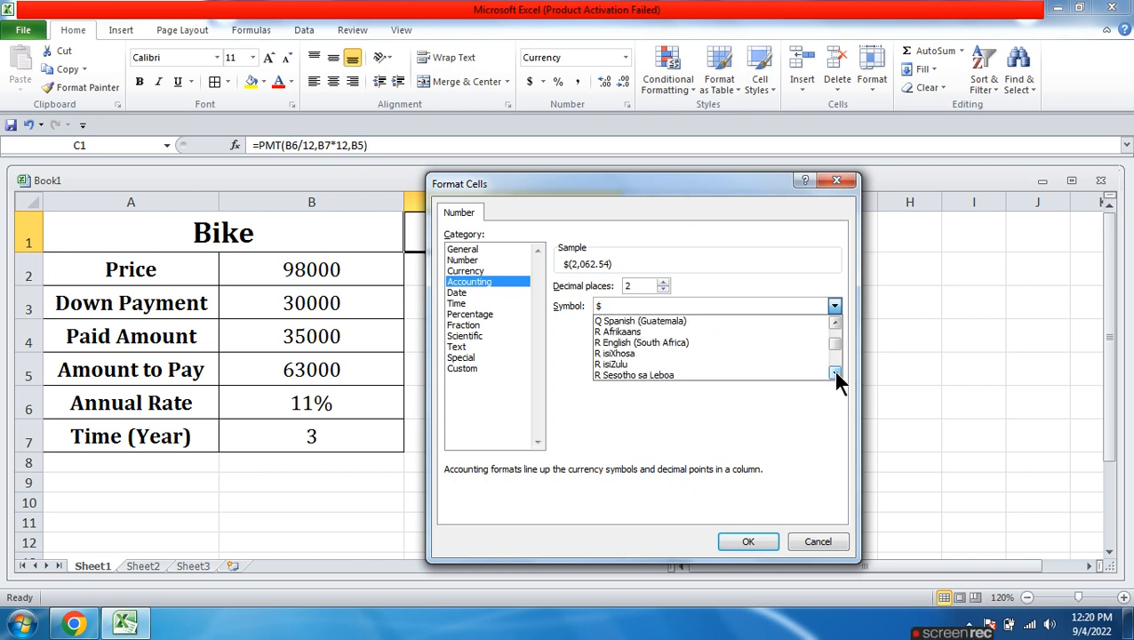
click(835, 373)
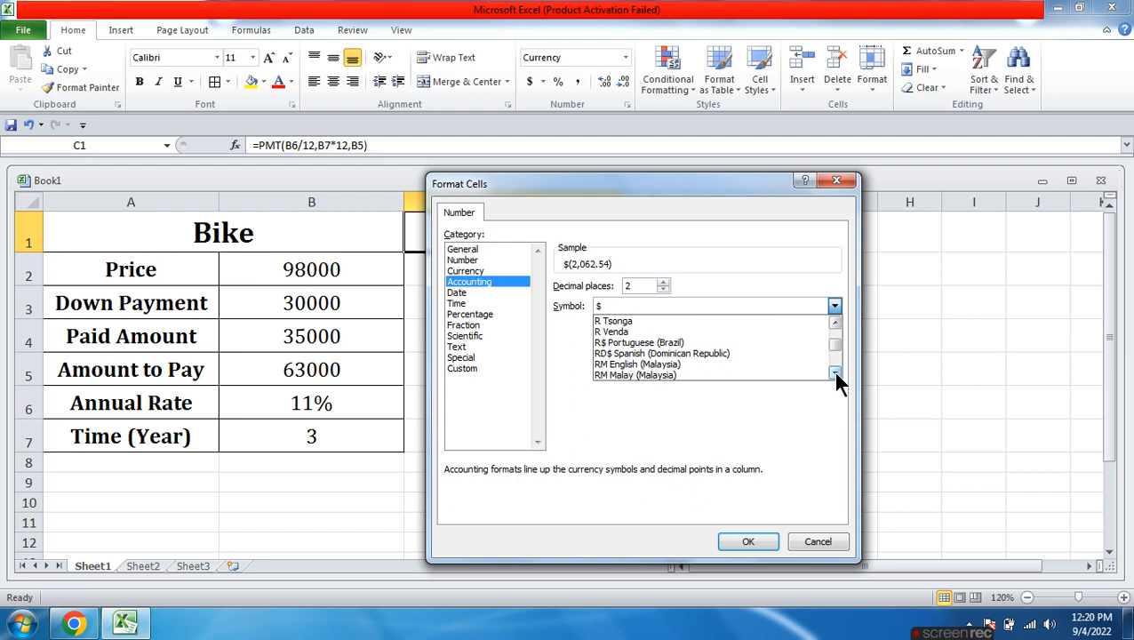
click(835, 373)
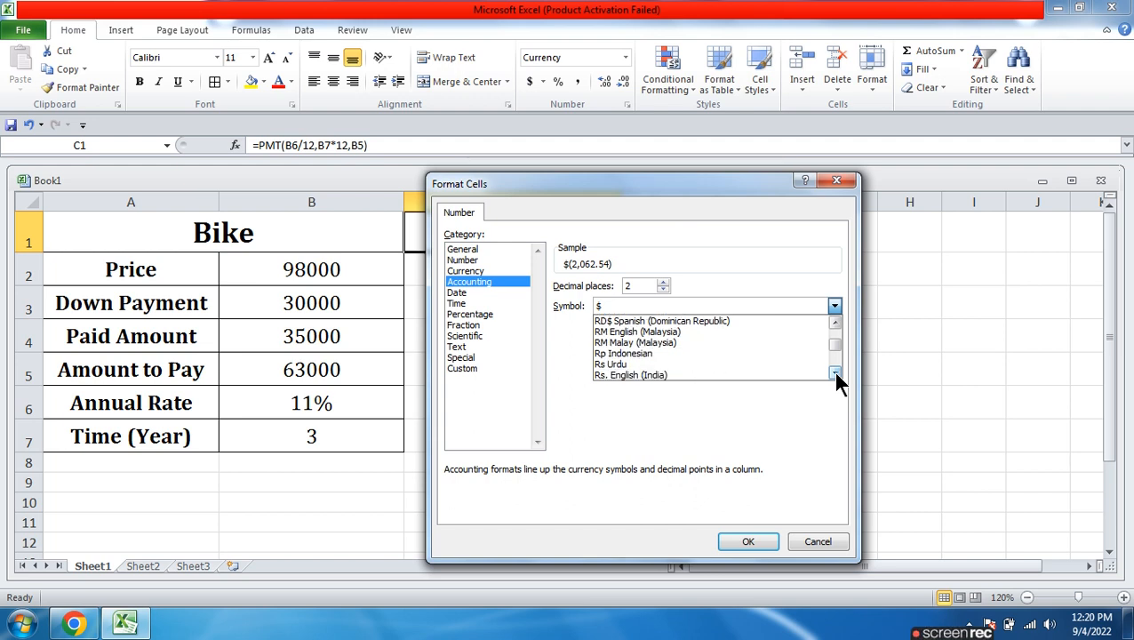
click(626, 375)
click(736, 539)
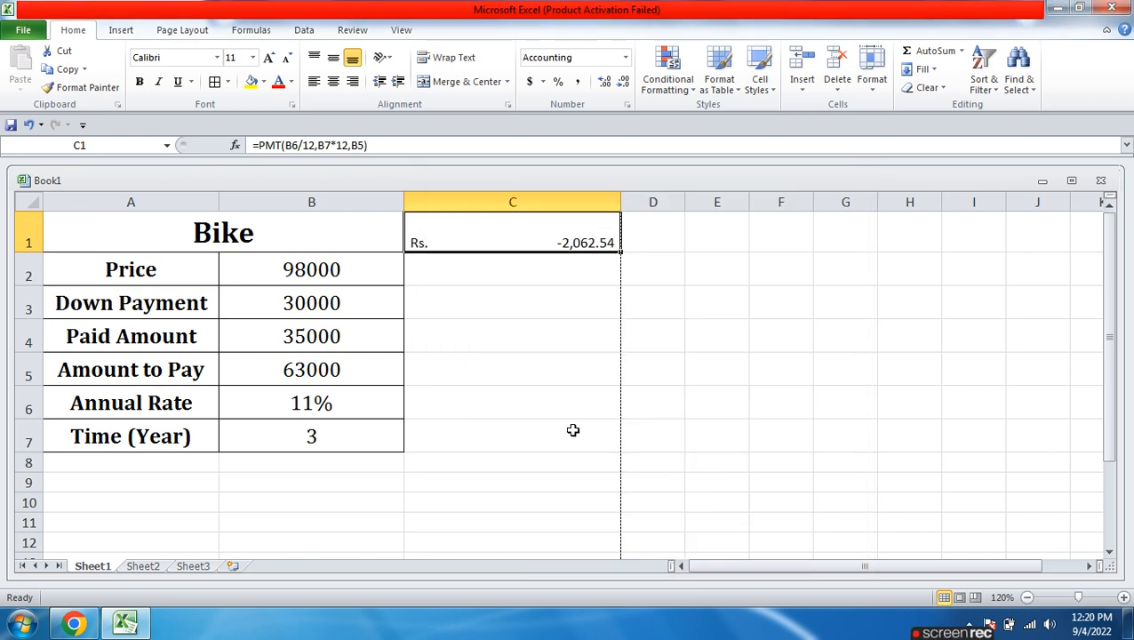
Add a minus sign before PMT in C1 so the formula reads =-PMT(B6/12,B7*12,B5)
click(562, 294)
click(431, 243)
click(255, 145)
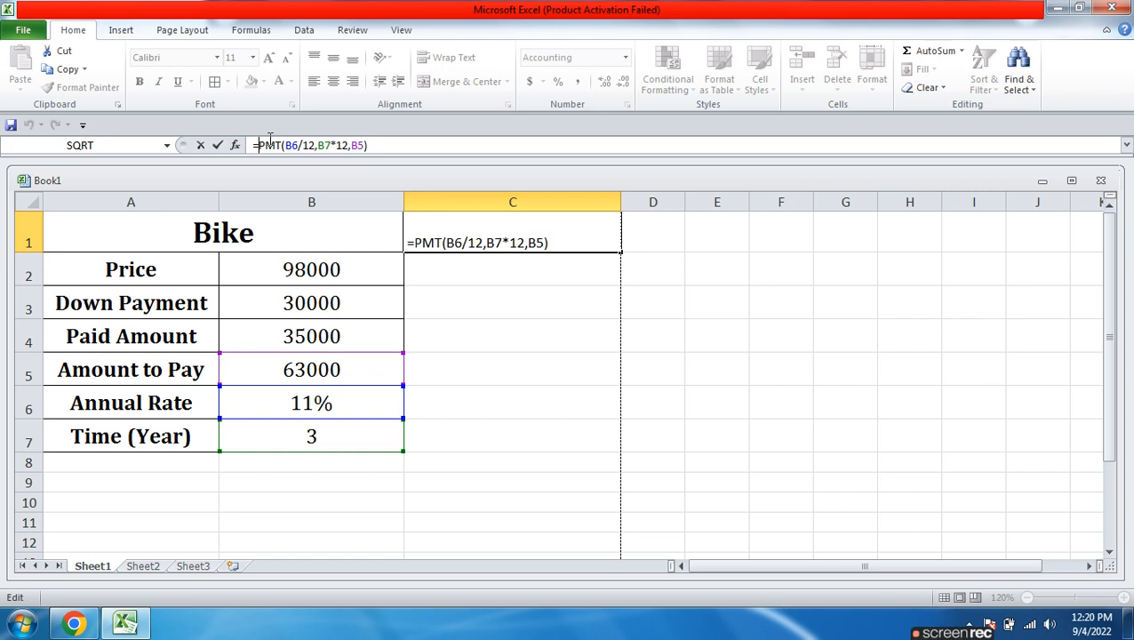
text(-)
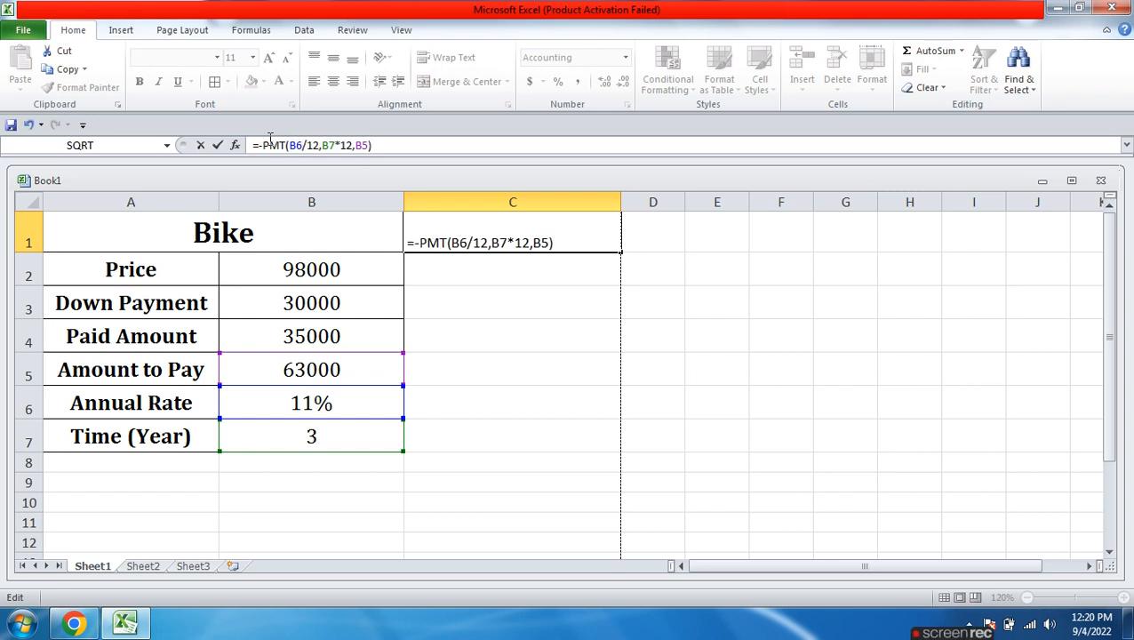
key(Return)
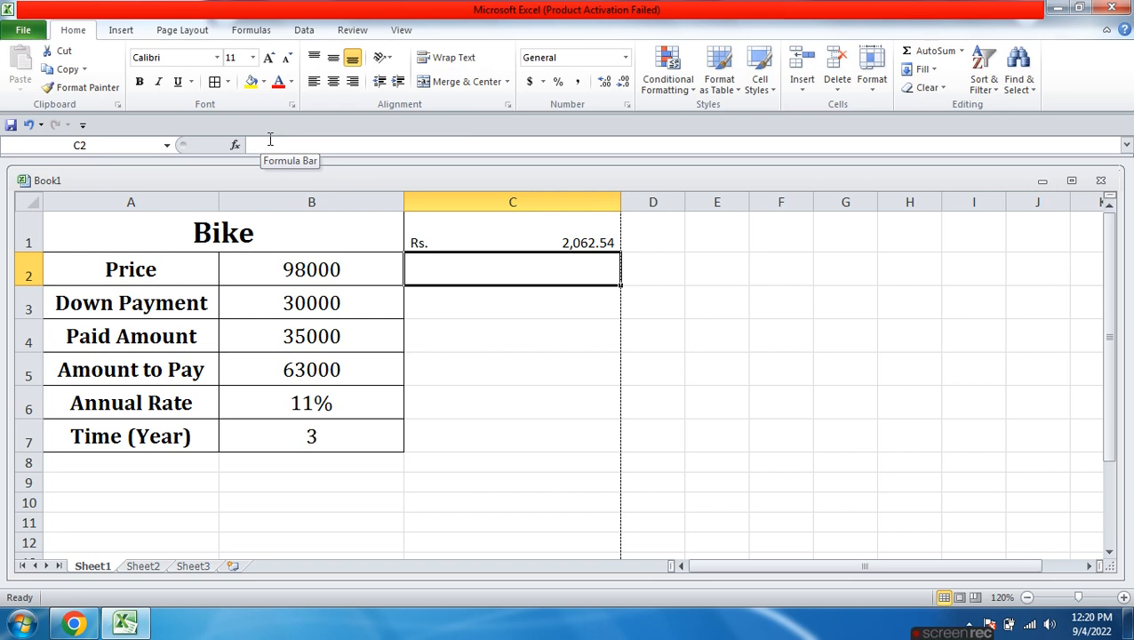
Set the font size of the monthly payment in C1 to 24
click(550, 243)
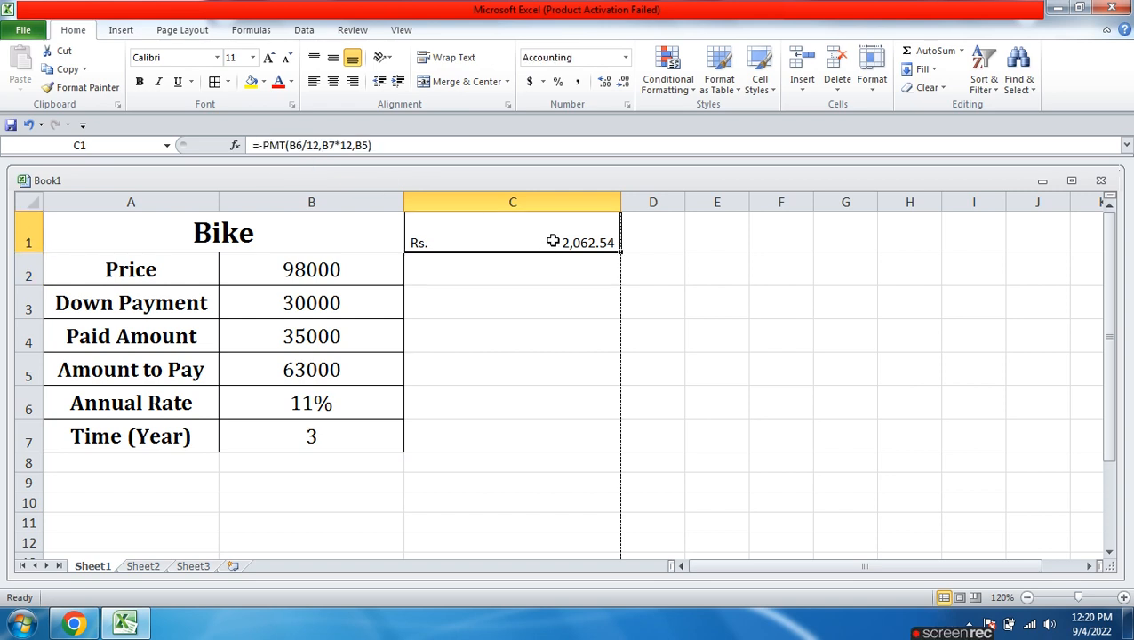
click(252, 57)
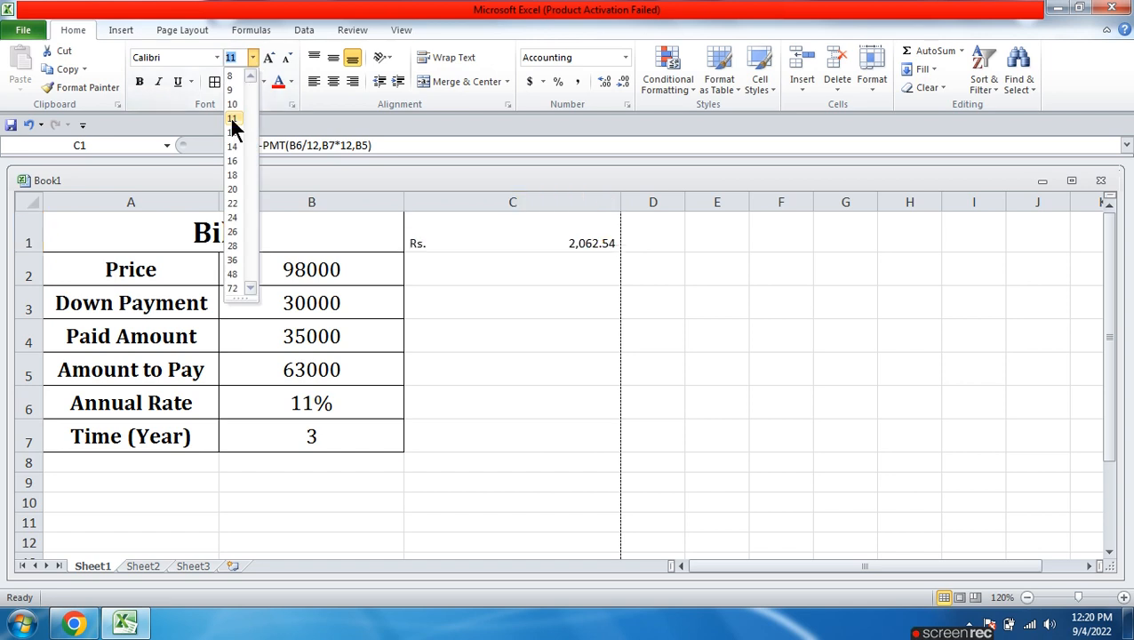
click(232, 218)
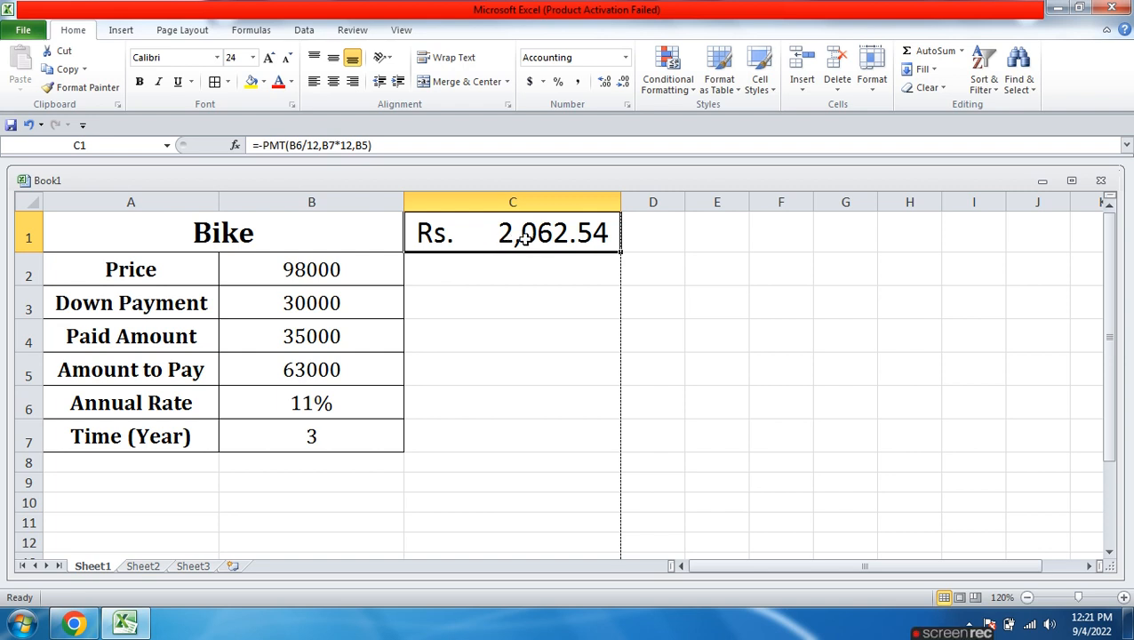
Calculate the total repayment in C2 with the formula =C1*36
click(512, 309)
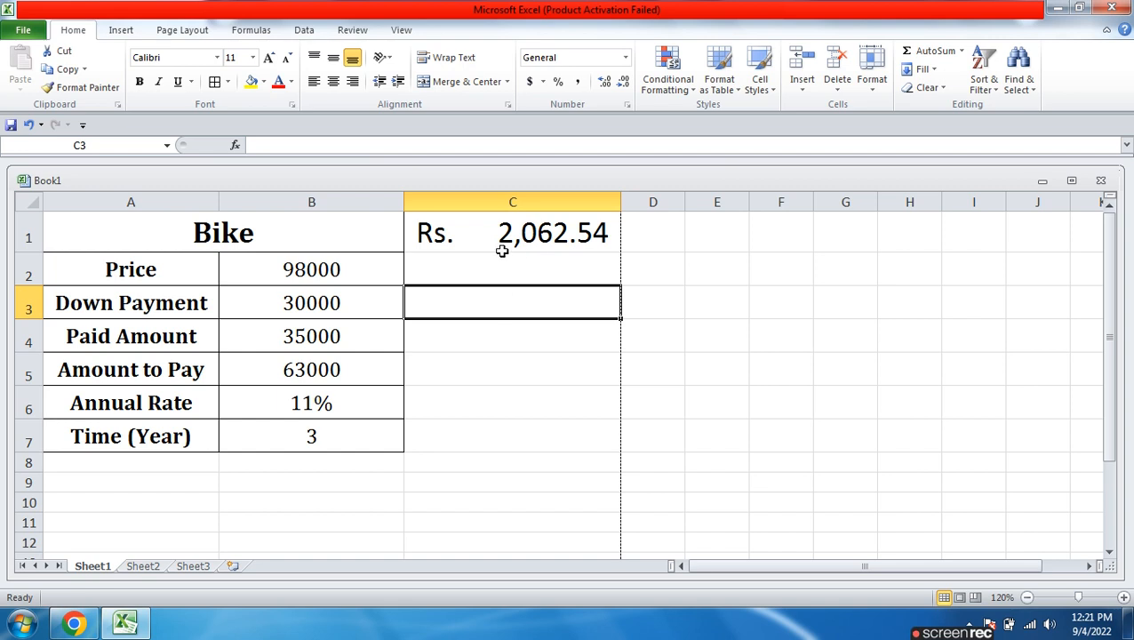
click(563, 276)
text(=)
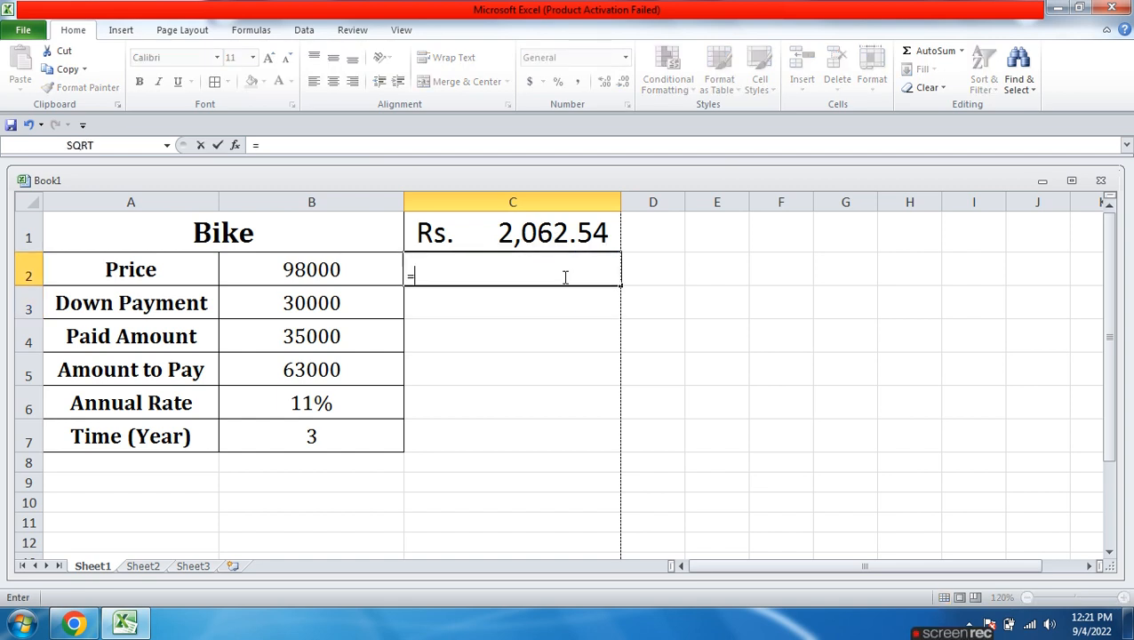
click(557, 233)
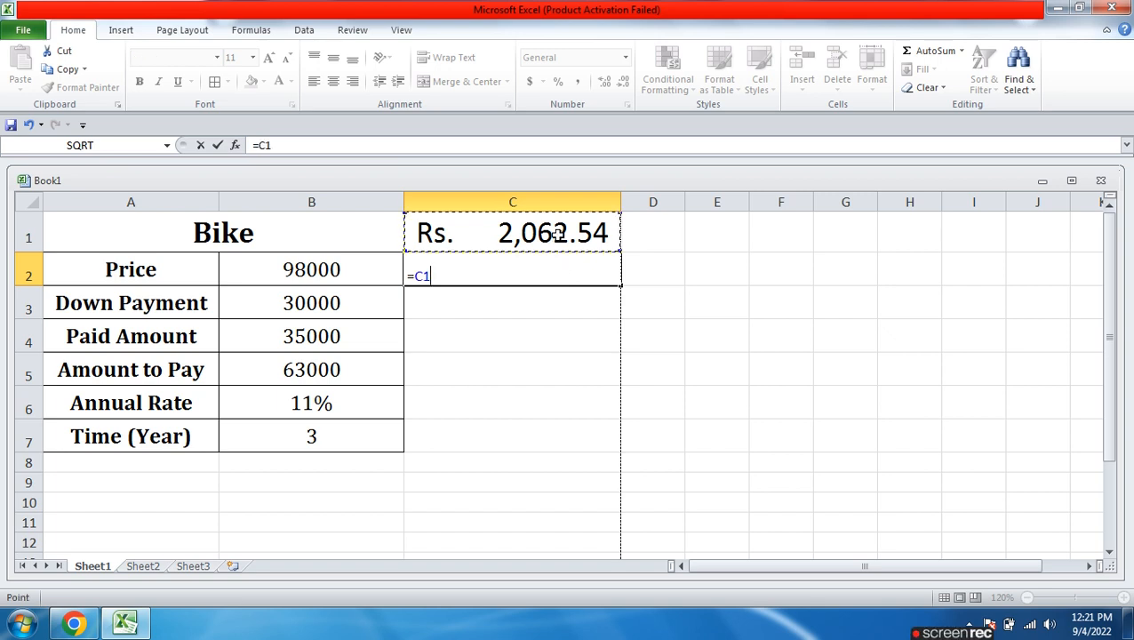
text(*36)
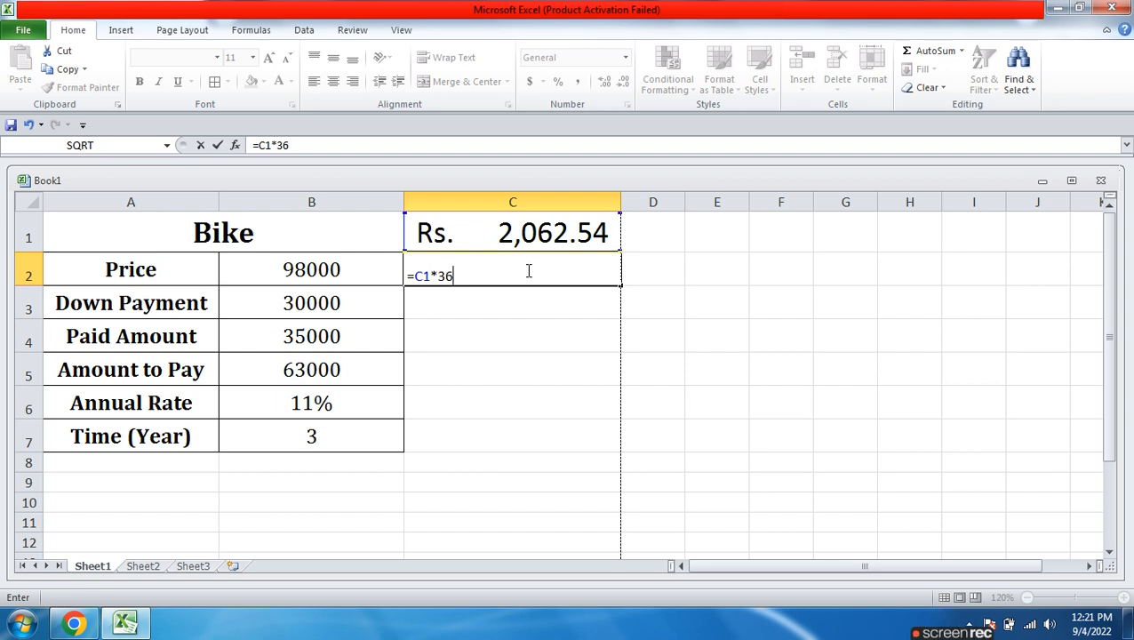
key(Return)
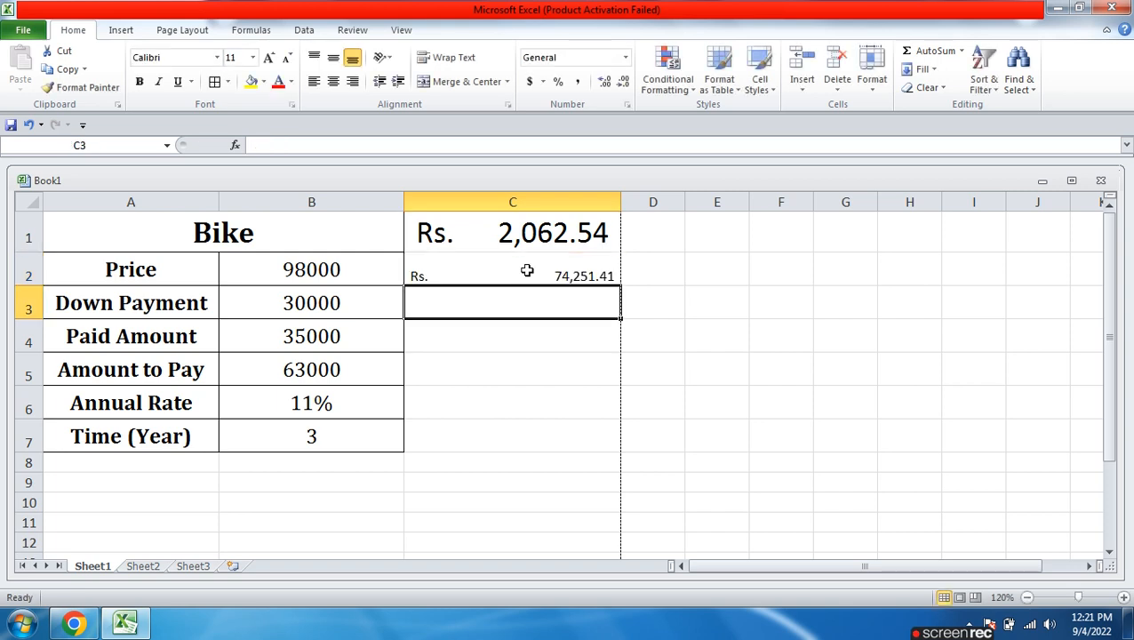
Set the font size of the total repayment in C2 to 22
click(573, 276)
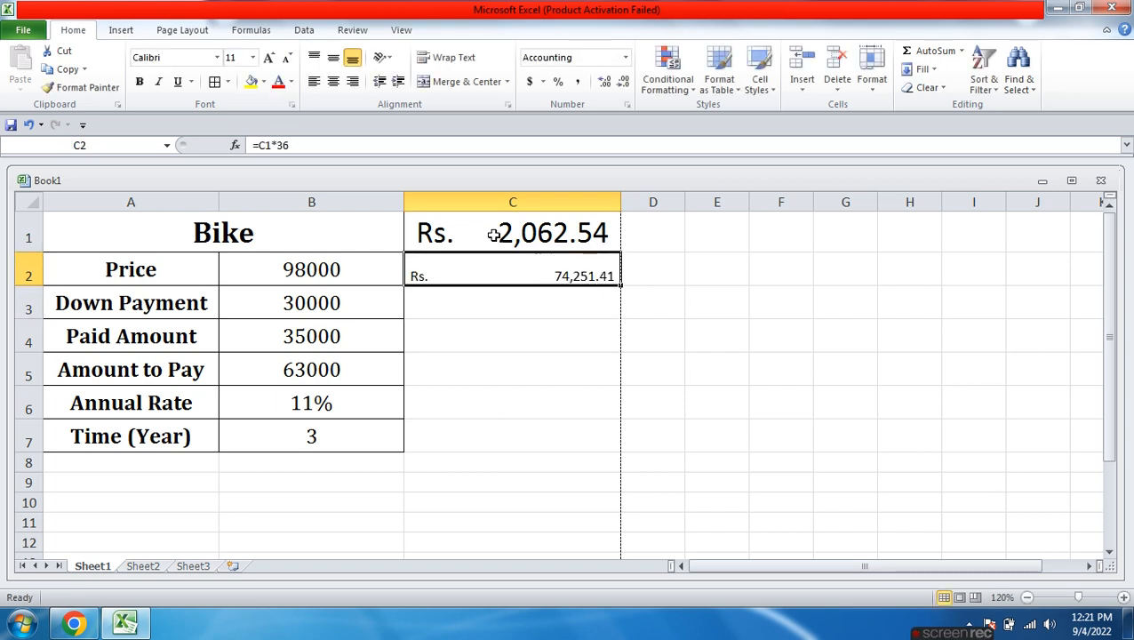
click(252, 58)
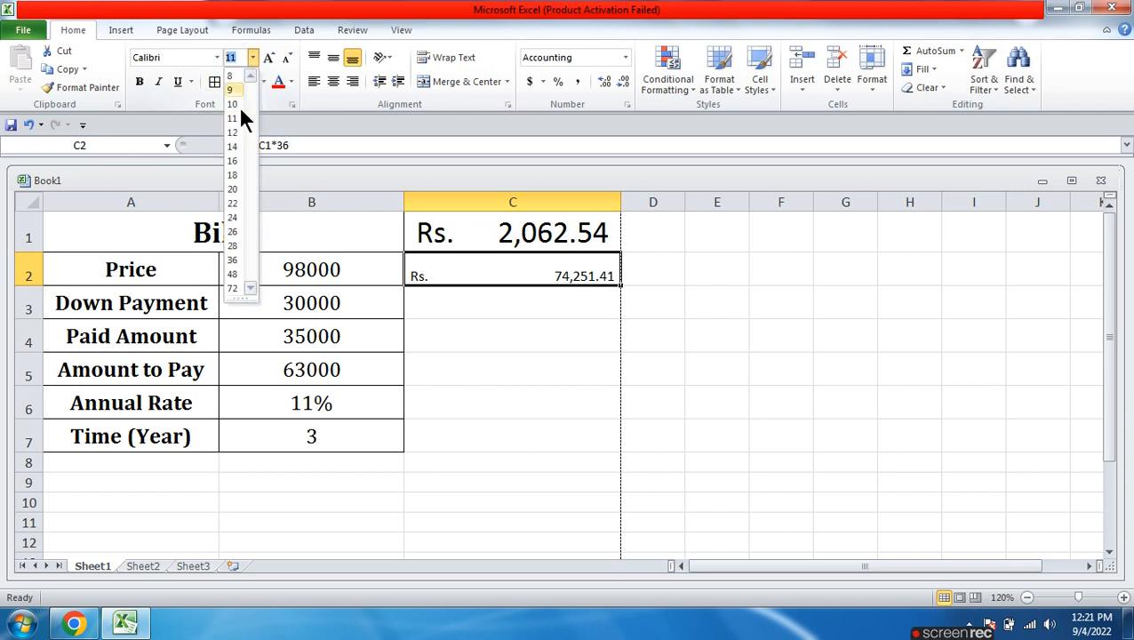
click(277, 260)
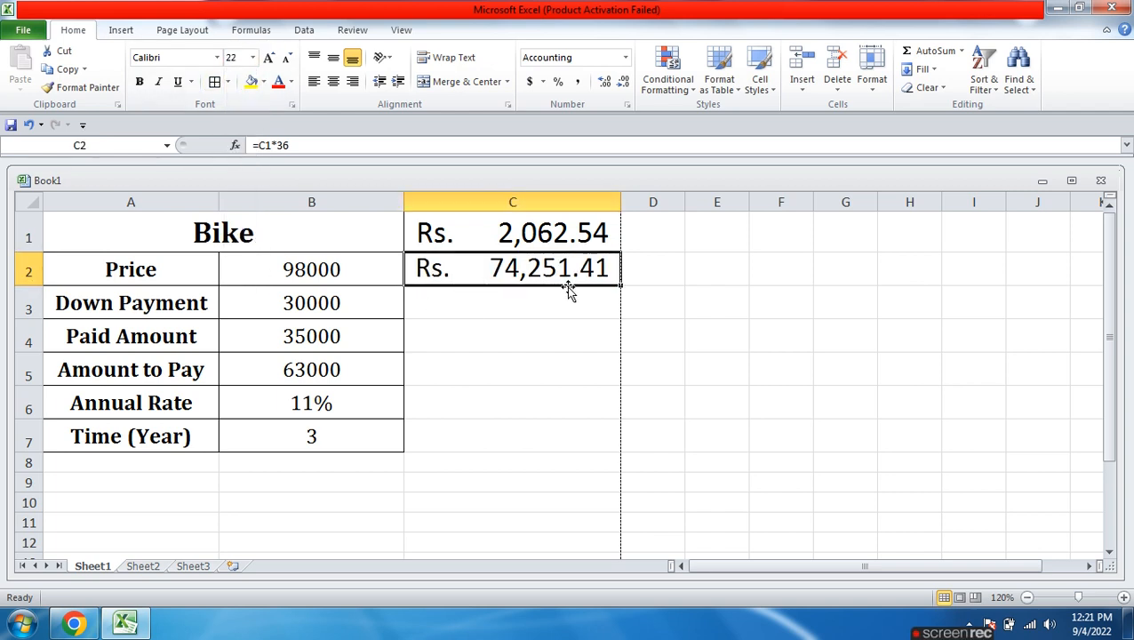